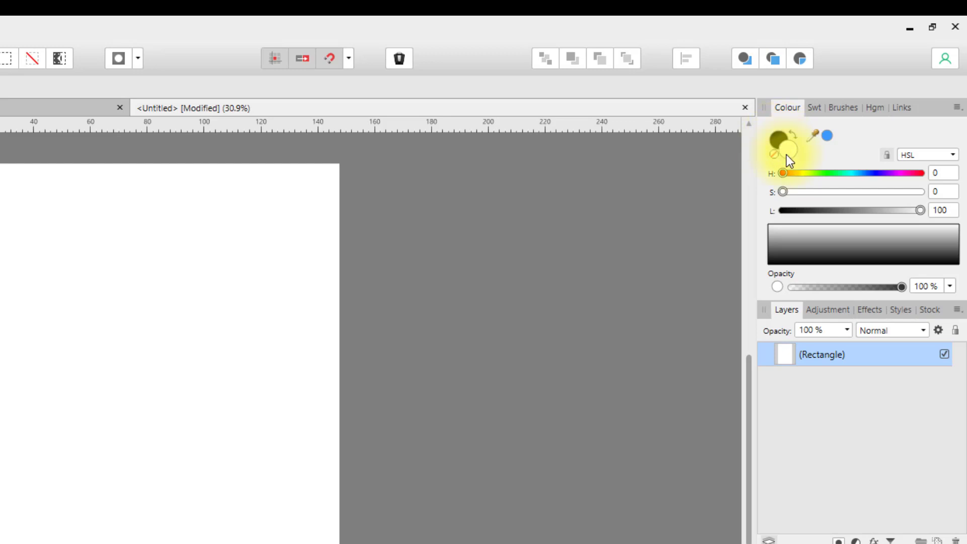
Step: Examine the white fill colour in the Colour Chooser, moving the dialog aside and closing it unchanged
double_click(813, 131)
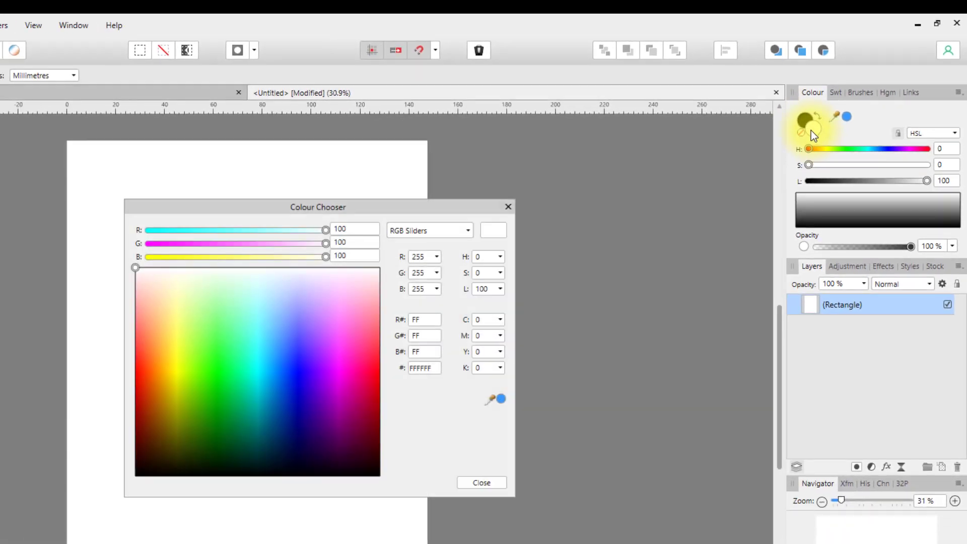
drag(458, 208, 652, 152)
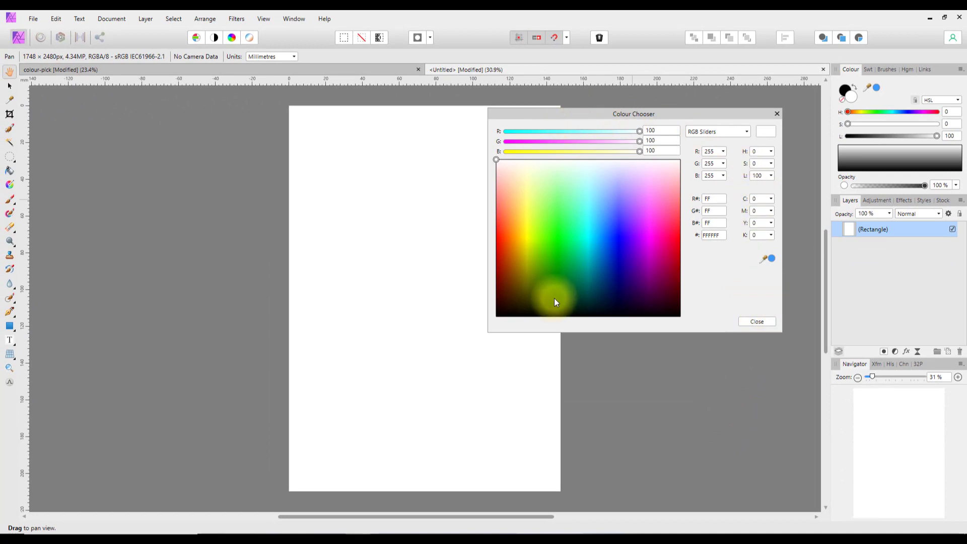
click(763, 324)
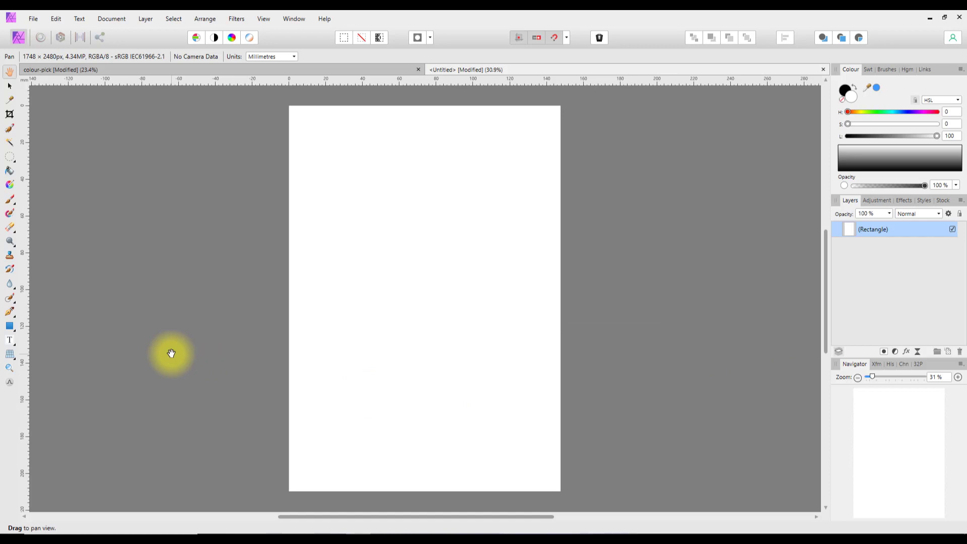
Step: Add a Lens Filter adjustment above the rectangle layer and review the colour models offered for its filter colour
click(895, 352)
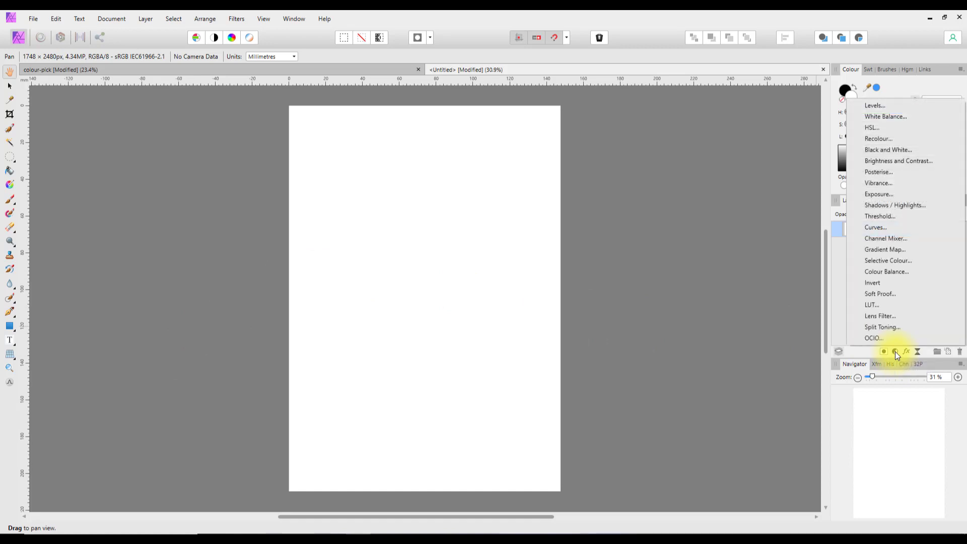
click(878, 317)
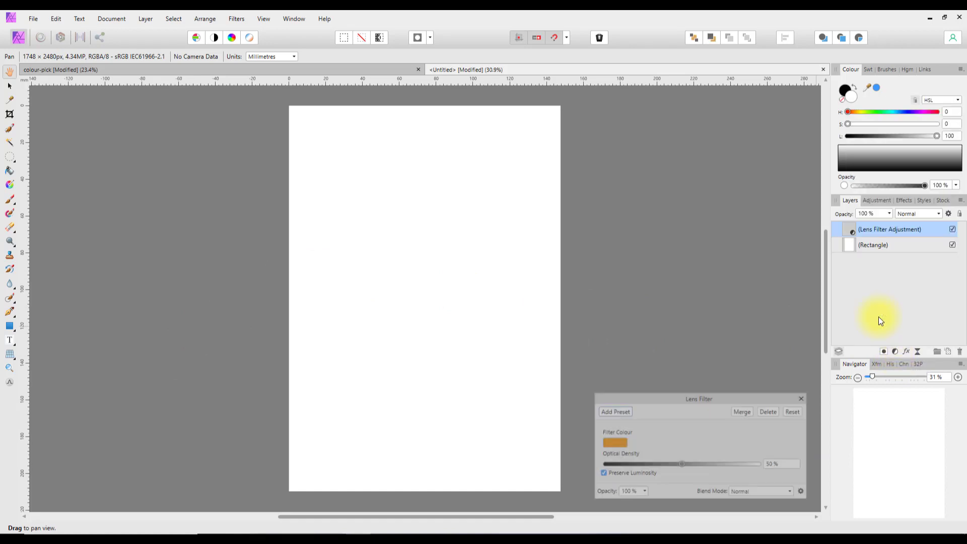
click(615, 444)
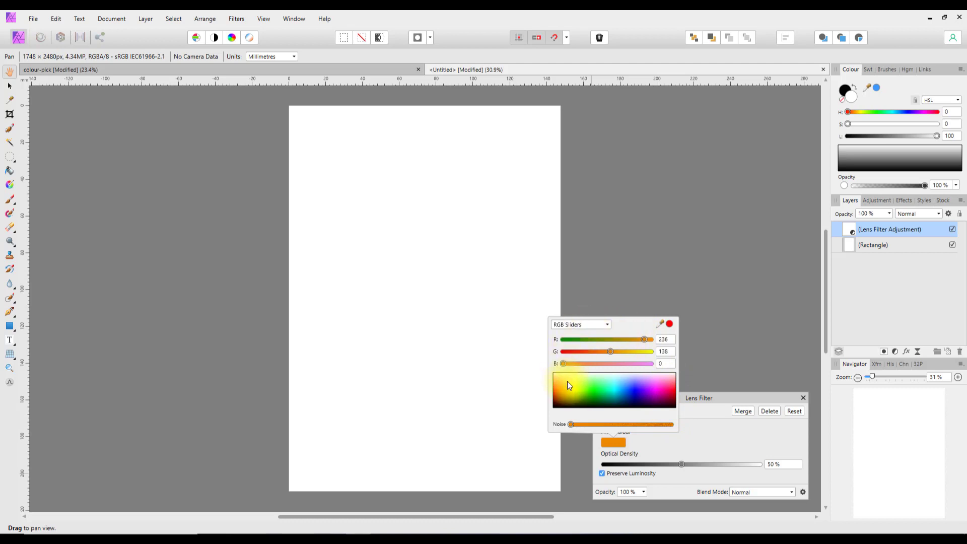
click(608, 328)
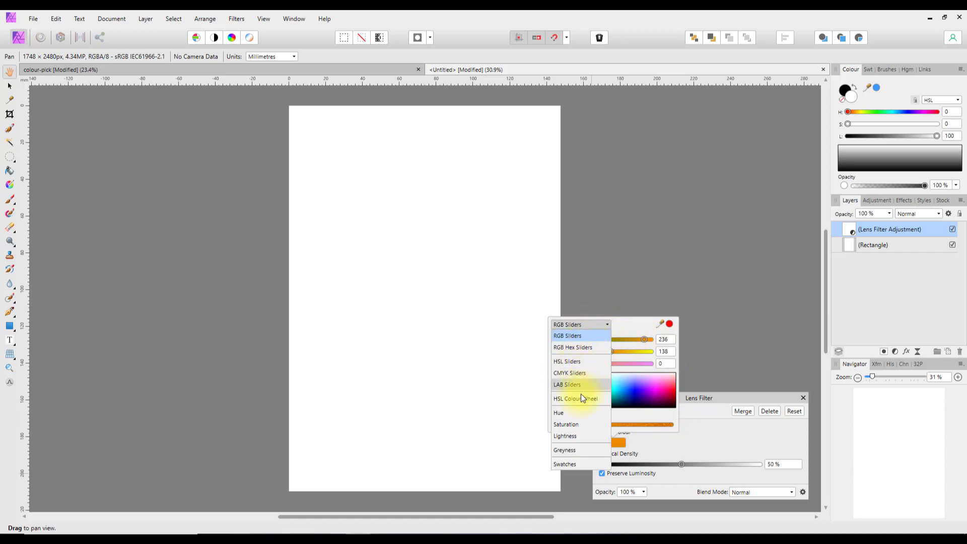
click(704, 439)
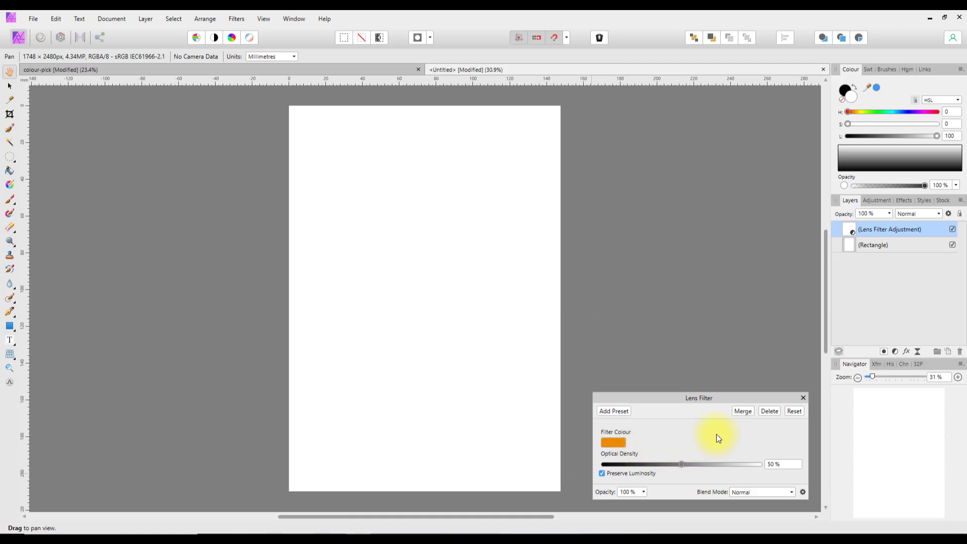
click(804, 398)
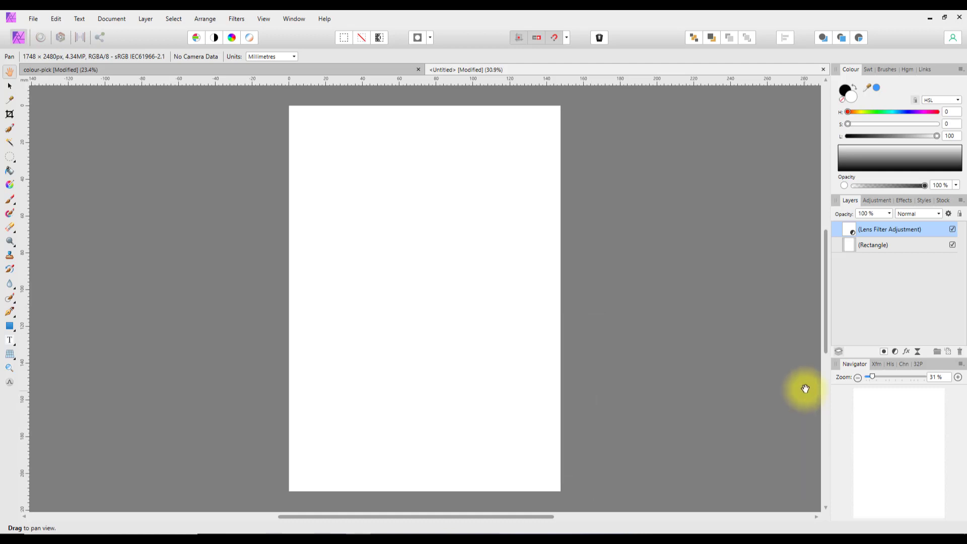
click(896, 351)
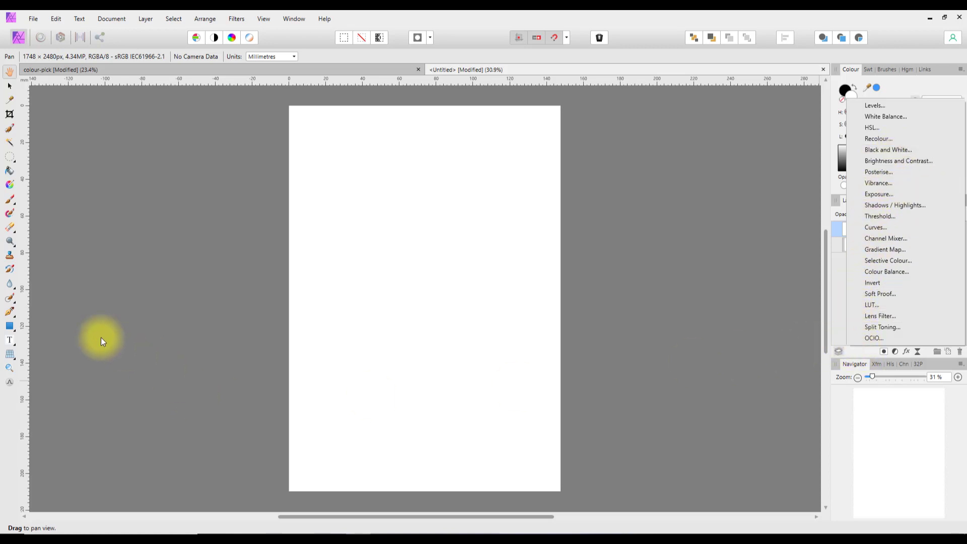
click(70, 378)
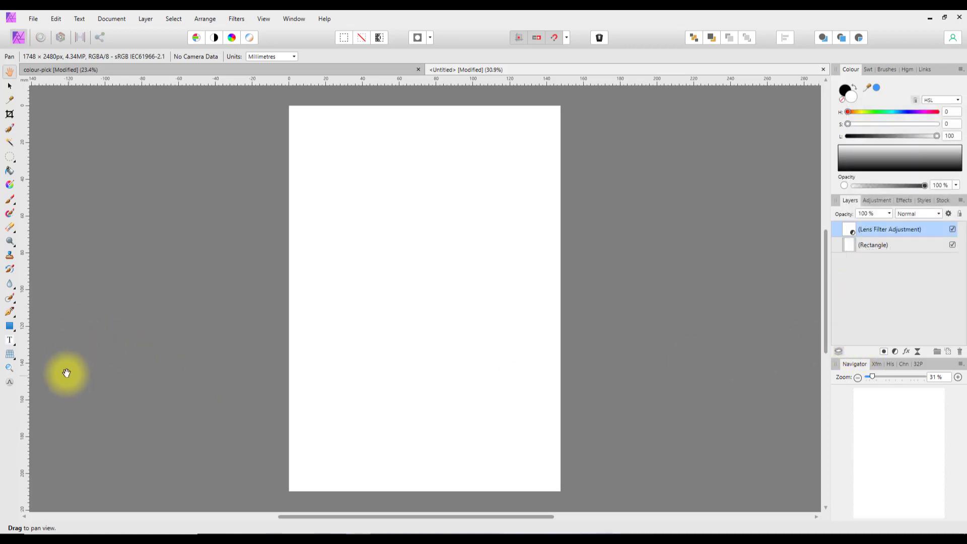
Step: Activate the Rectangle tool and examine the colour settings for its fill and its stroke
click(10, 329)
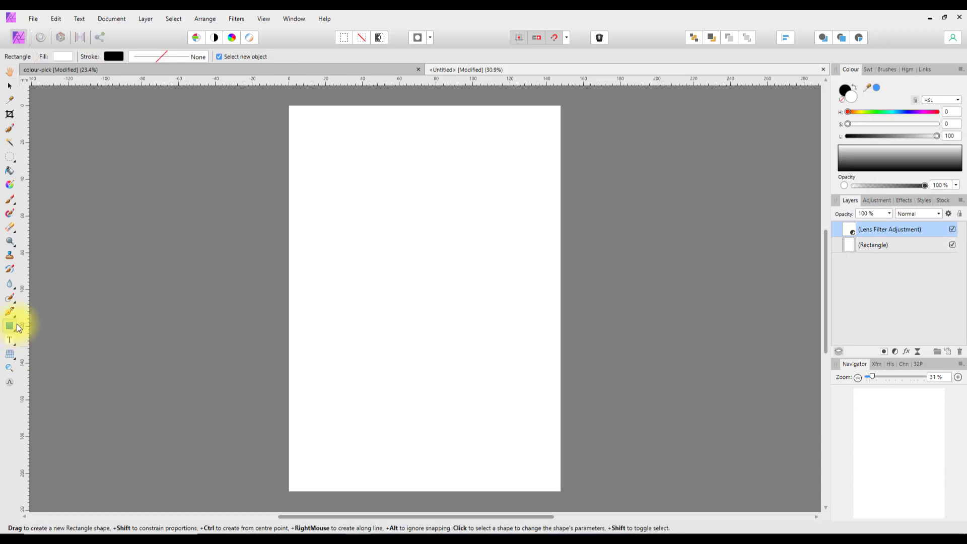
click(61, 57)
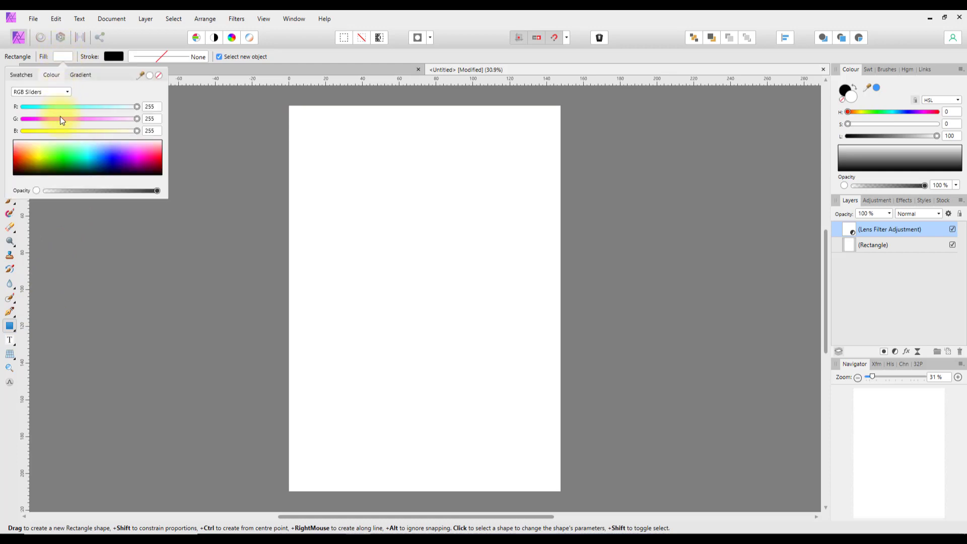
click(115, 56)
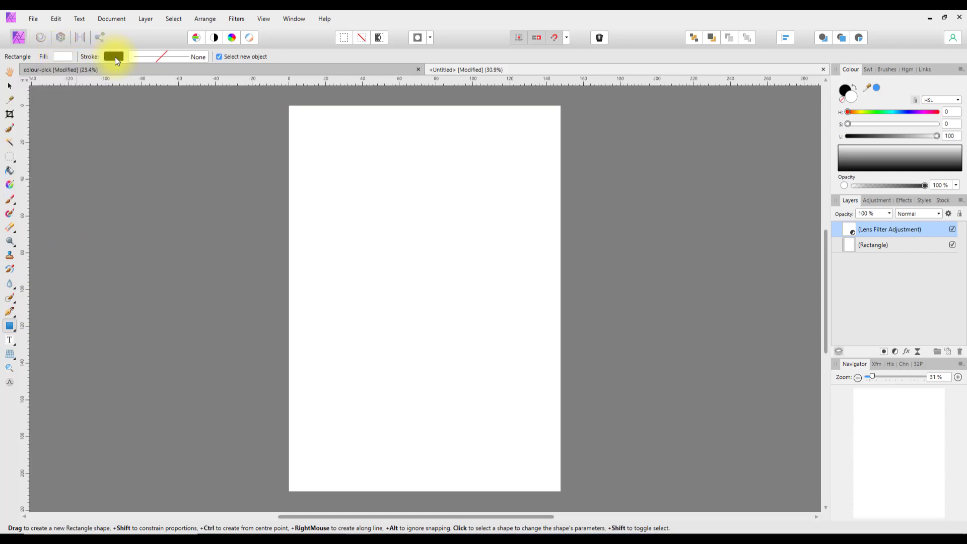
click(115, 56)
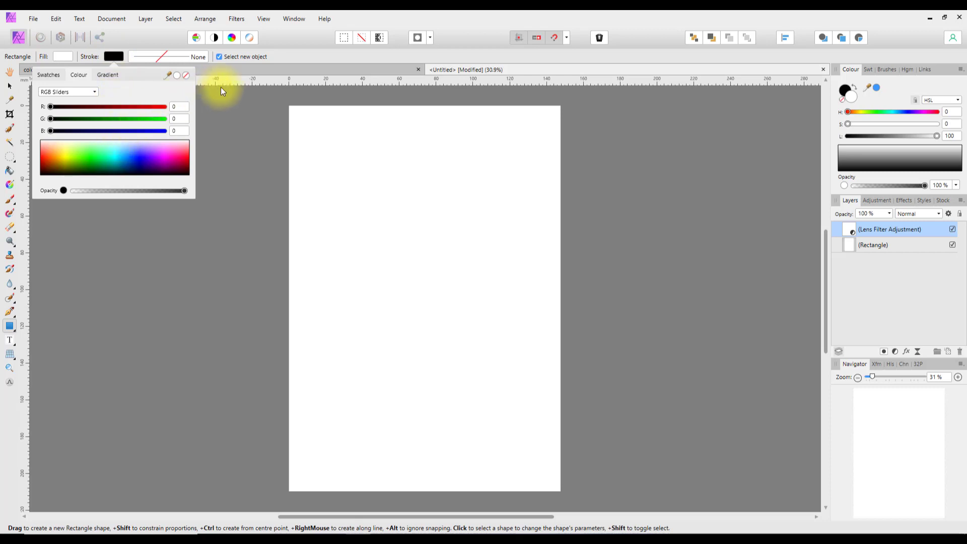
click(231, 113)
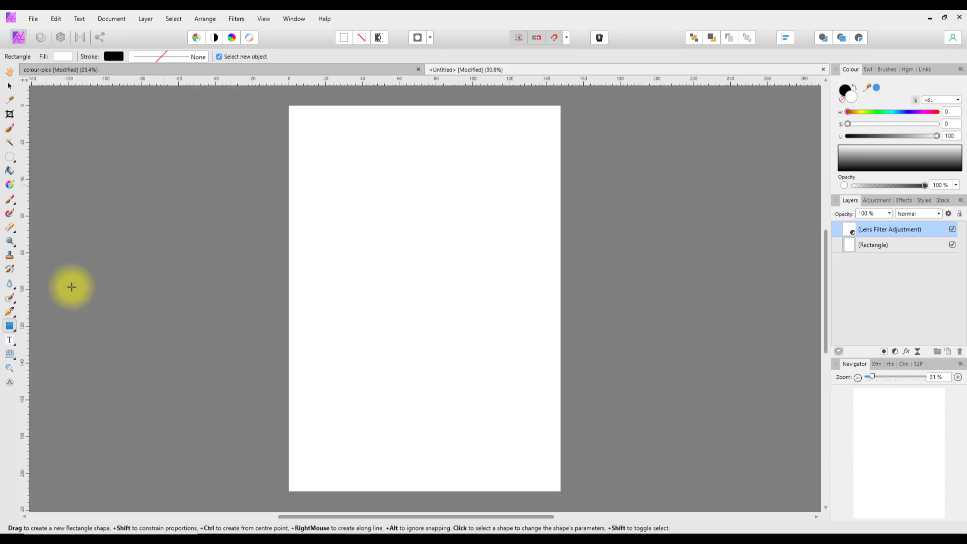
Step: Activate the Frame Text tool and examine the colour settings for its text
click(10, 341)
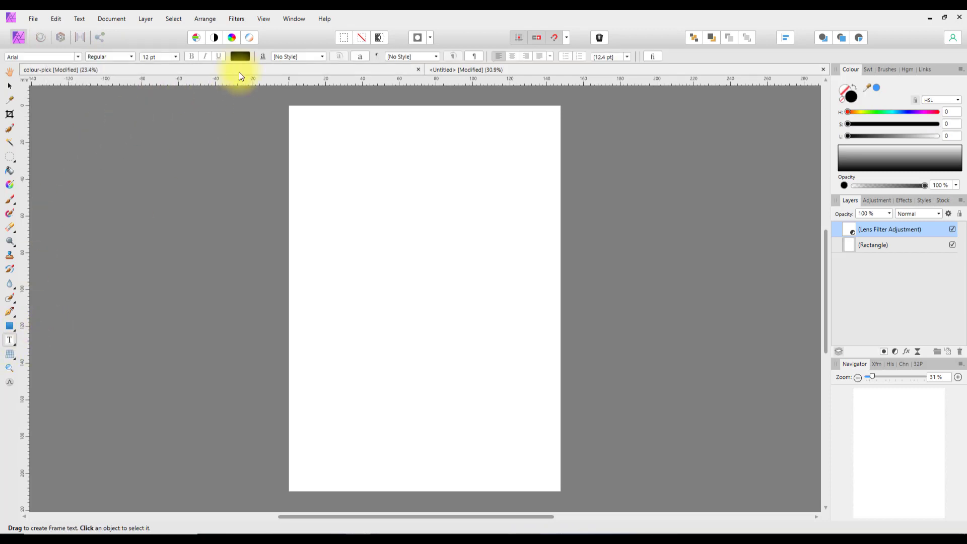
click(239, 57)
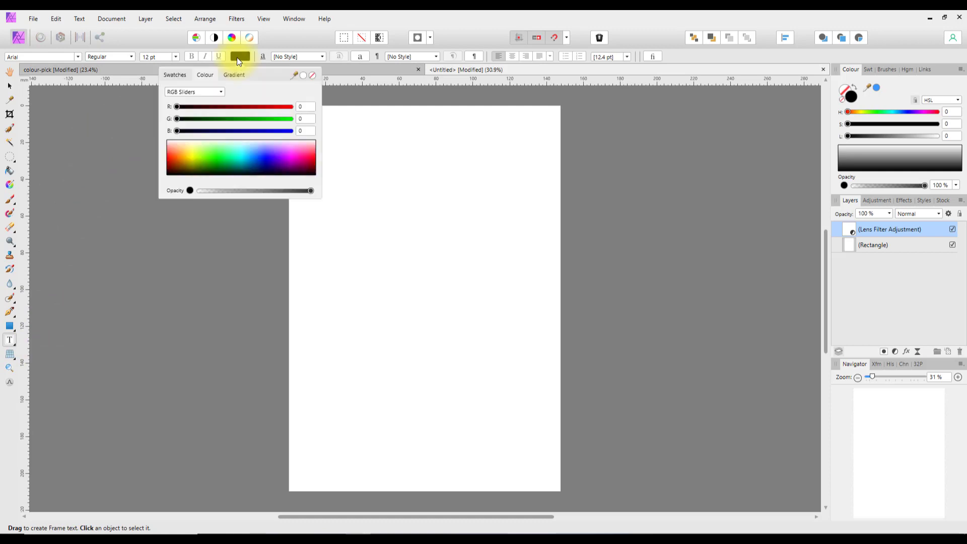
click(97, 109)
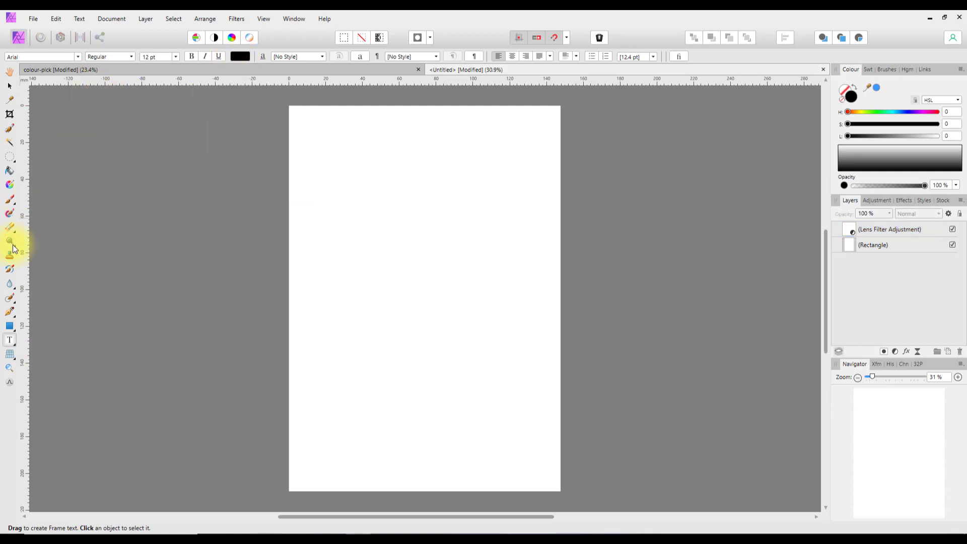
Step: Activate the Gradient tool and review the solid colour, gradient and swatch options of its fill
click(13, 188)
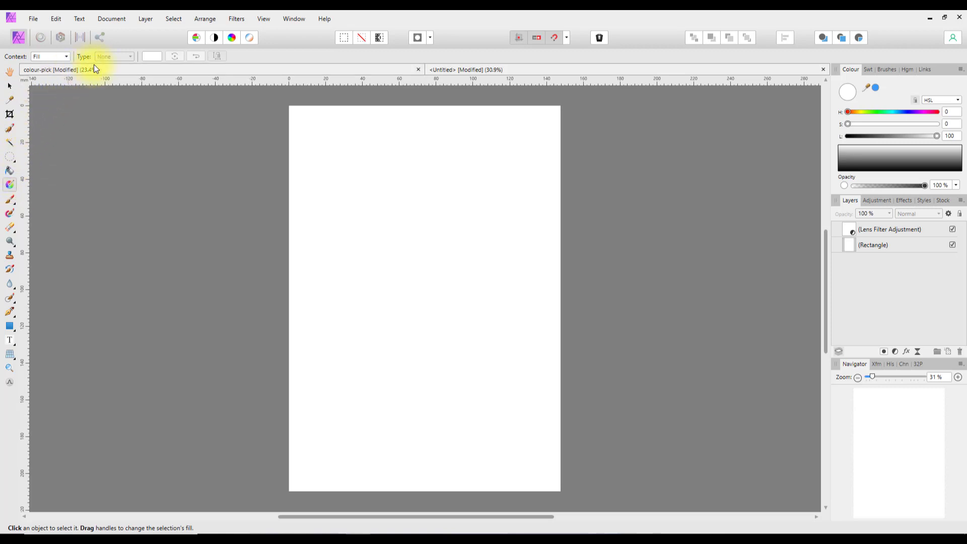
click(152, 58)
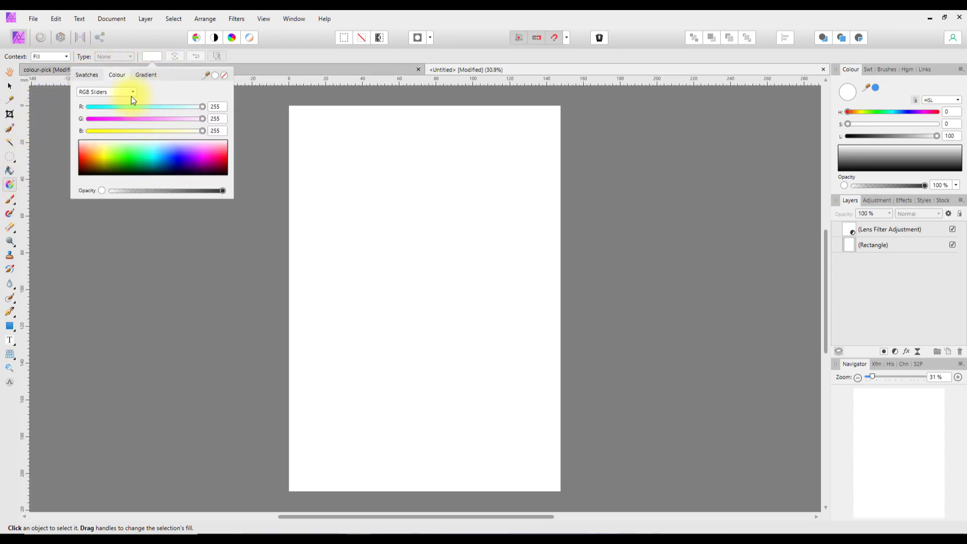
click(147, 75)
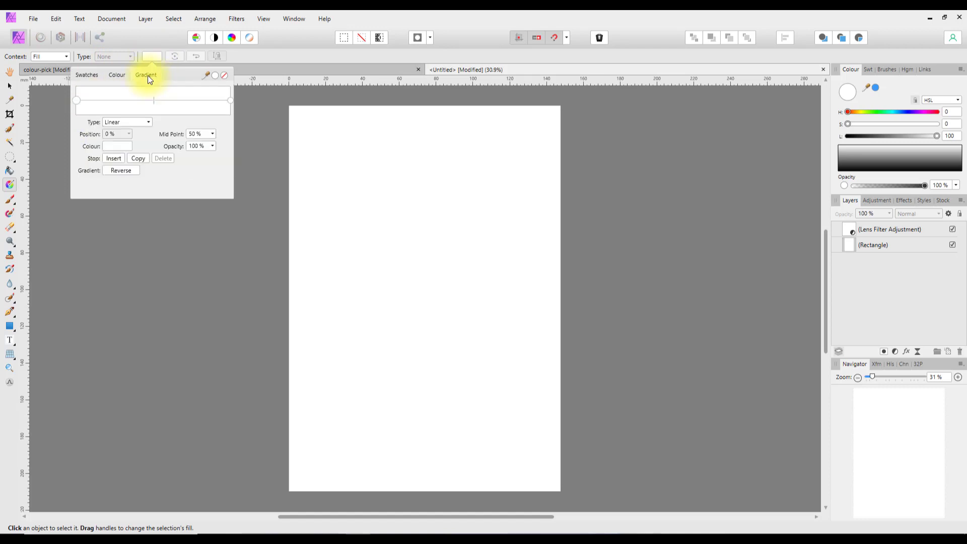
click(119, 76)
click(91, 78)
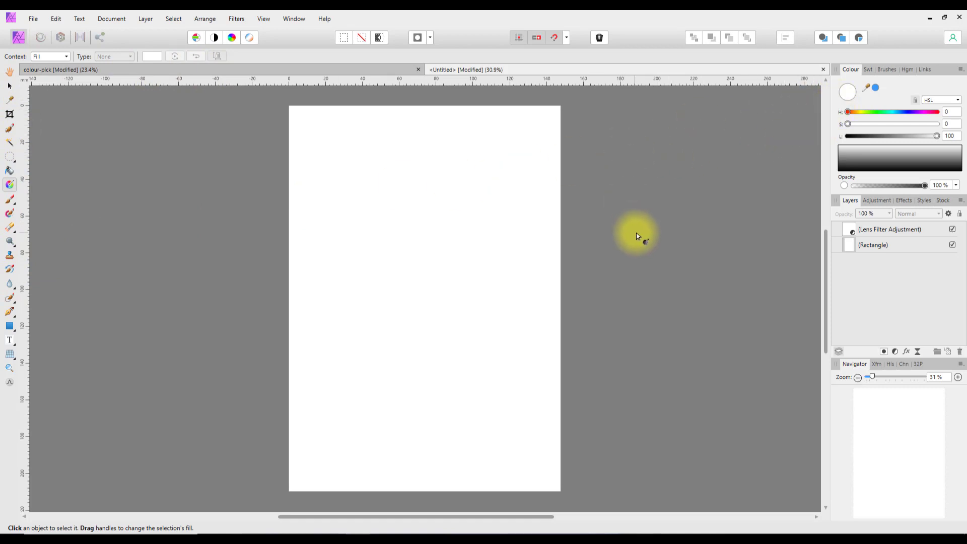
Step: Open the layer effects of the Lens Filter adjustment, toggle Gaussian Blur on and off, and inspect the Outer Shadow colour
click(867, 230)
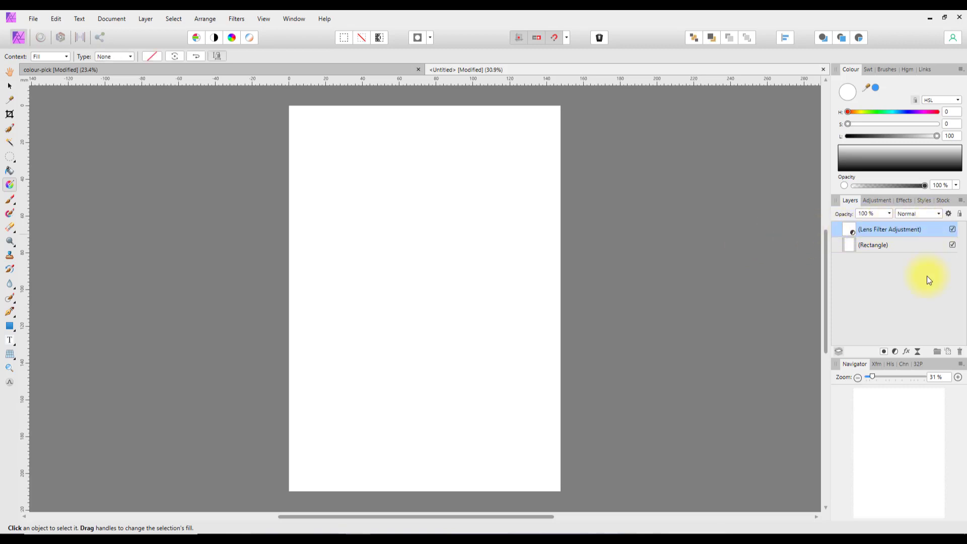
click(907, 352)
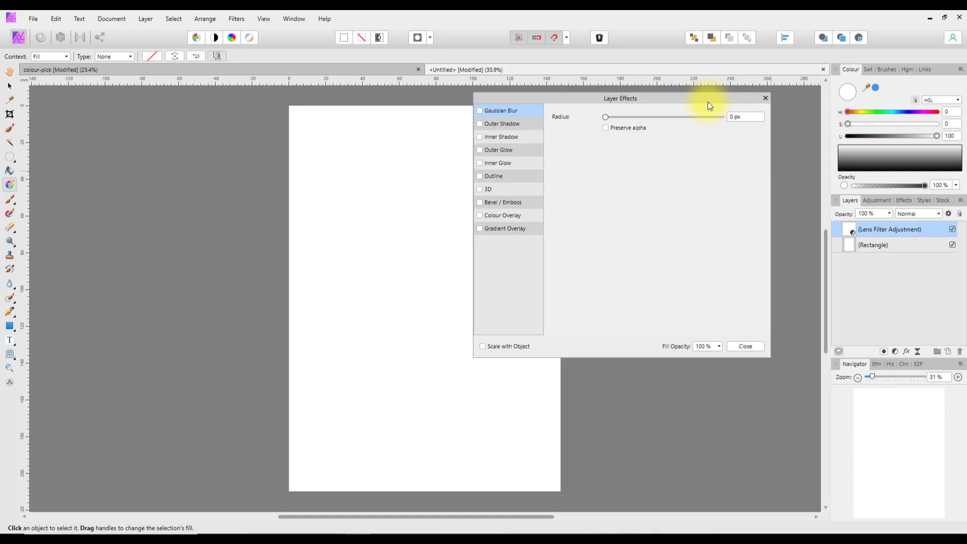
click(479, 111)
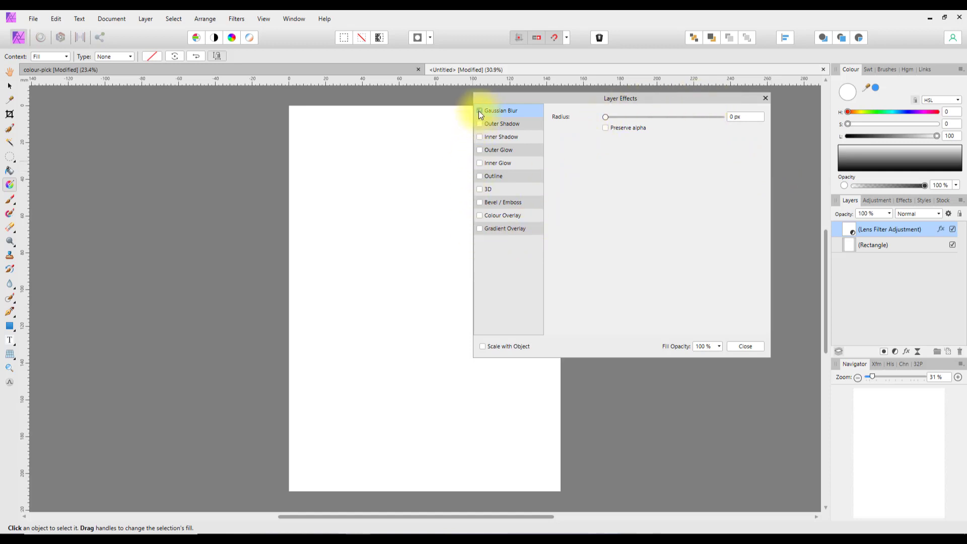
click(480, 111)
click(503, 124)
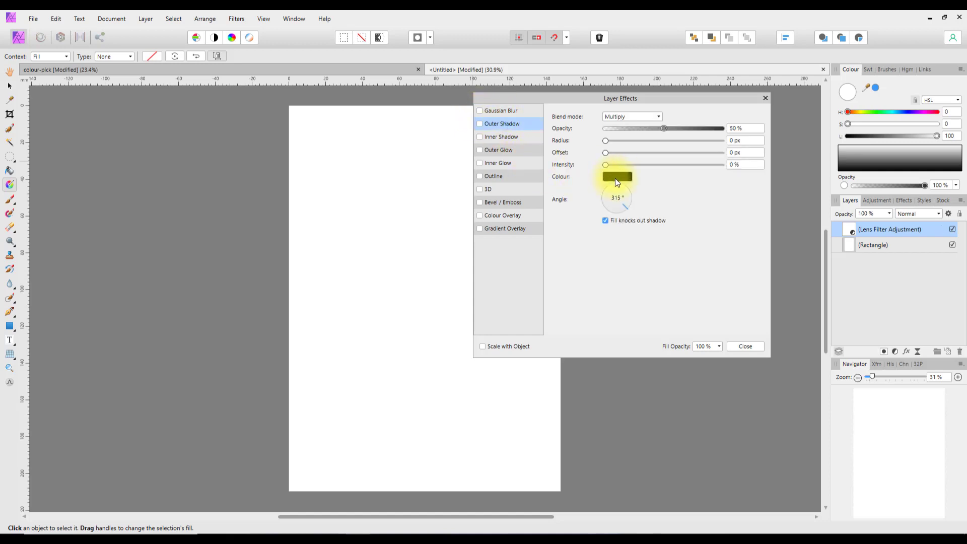
click(616, 178)
Step: Review the Inner Shadow, Outer Glow and Inner Glow effect settings, inspecting the Outer Glow colour options
click(509, 138)
click(509, 138)
click(506, 152)
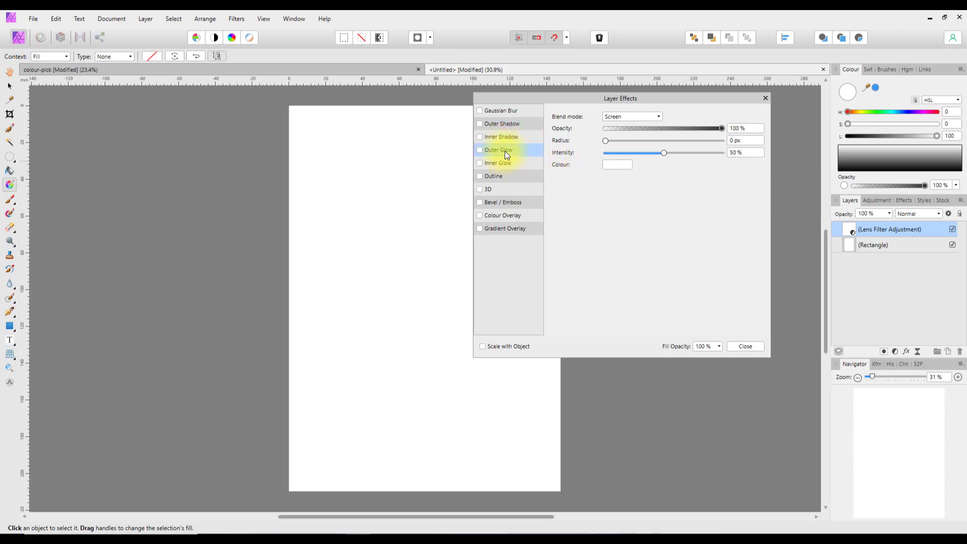
click(623, 171)
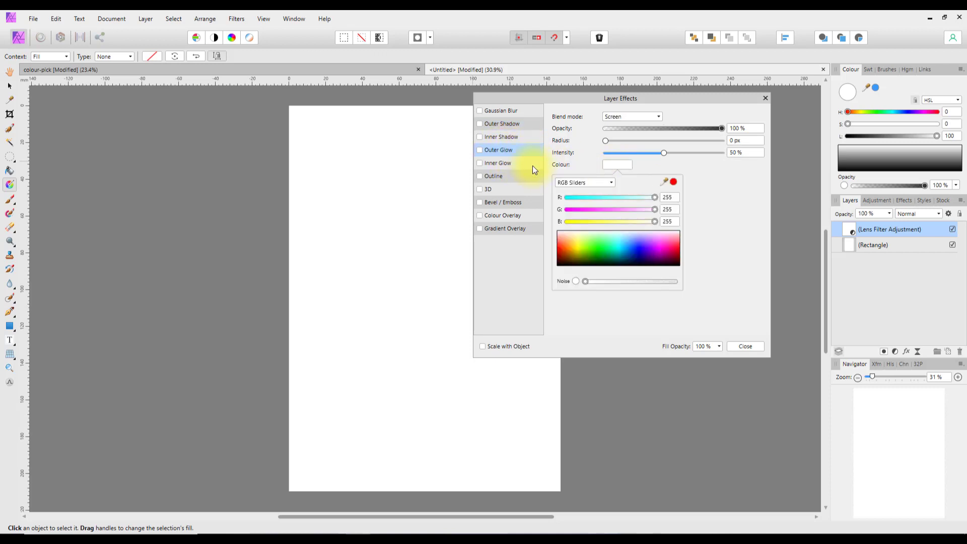
click(519, 165)
click(519, 164)
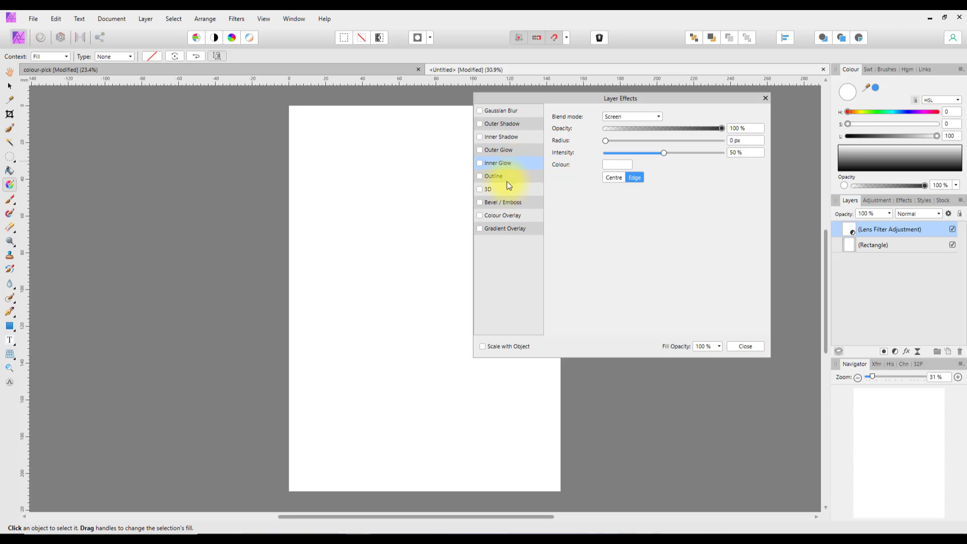
Step: Inspect the colour options of the Outline effect and the ambient colour of the 3D effect
click(506, 179)
click(619, 184)
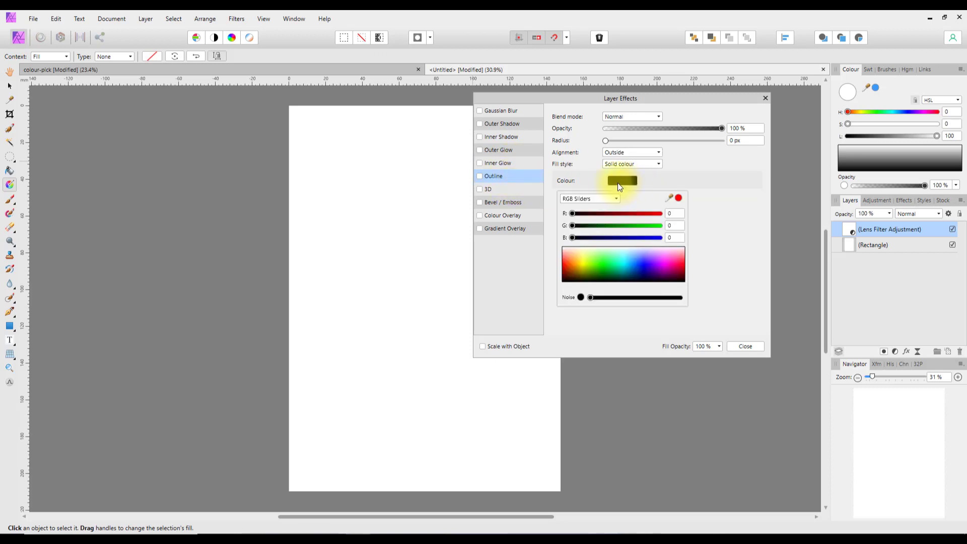
click(506, 187)
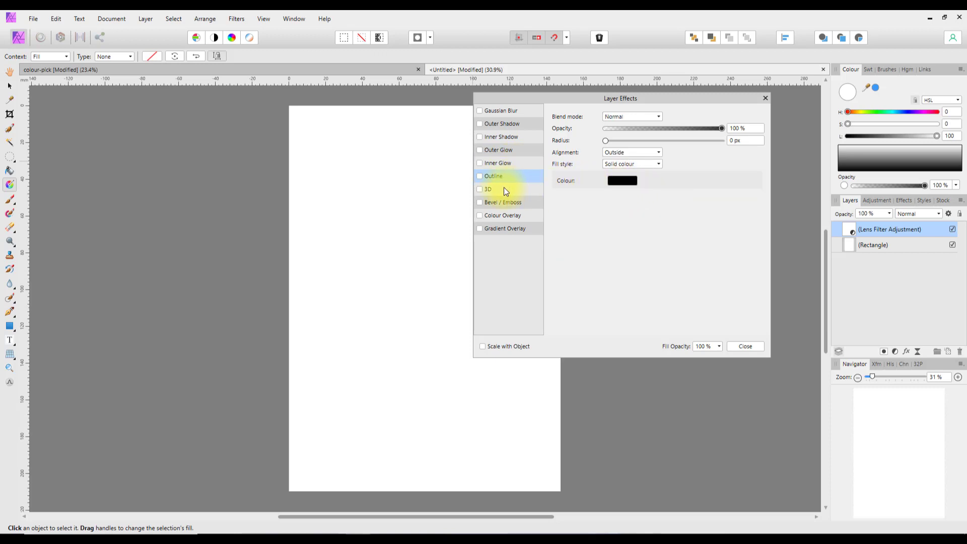
click(494, 189)
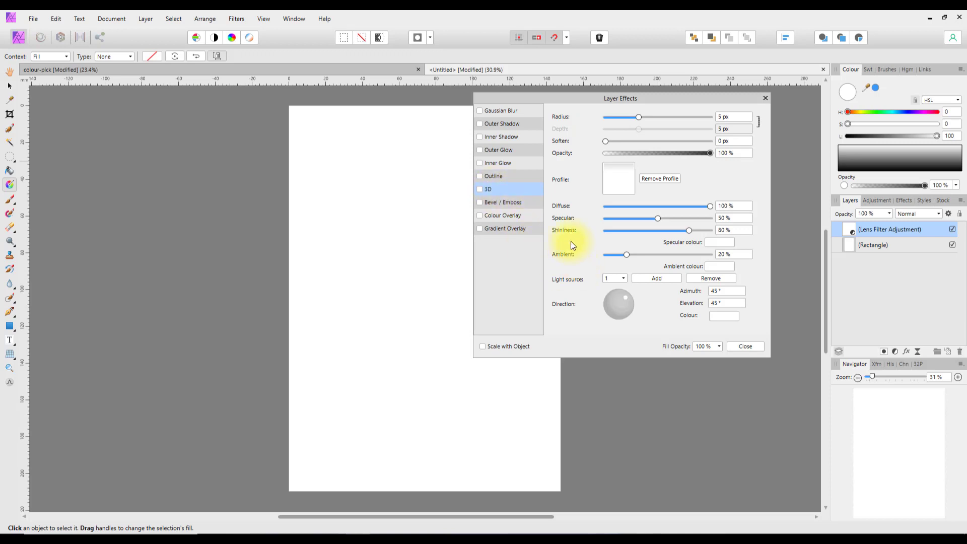
click(716, 267)
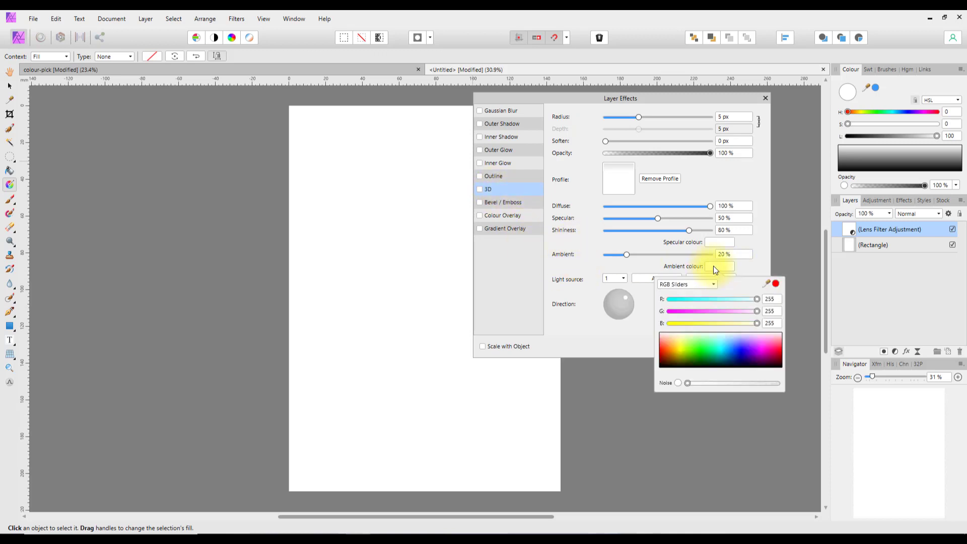
click(716, 187)
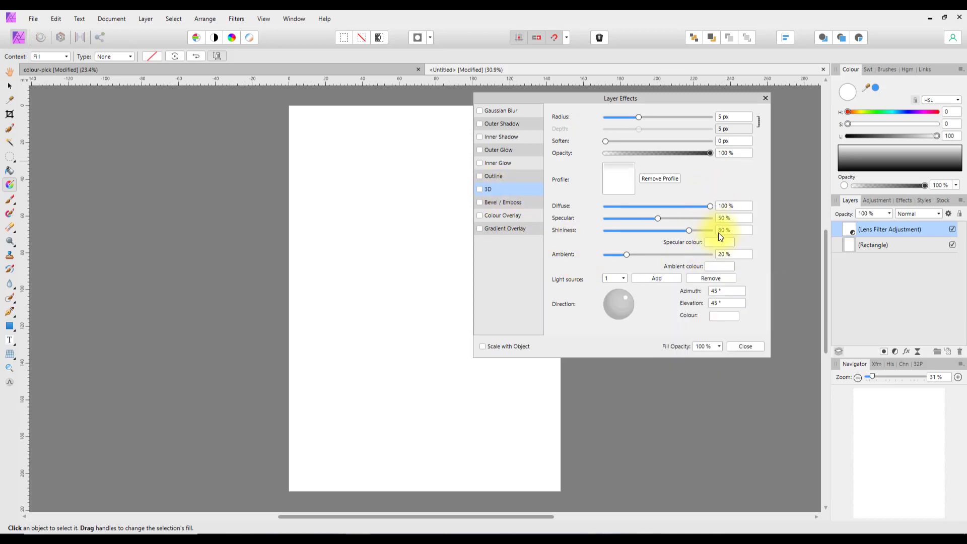
Step: Inspect the specular colour of the 3D effect and the highlight colour options of the Bevel / Emboss effect
click(719, 242)
click(702, 182)
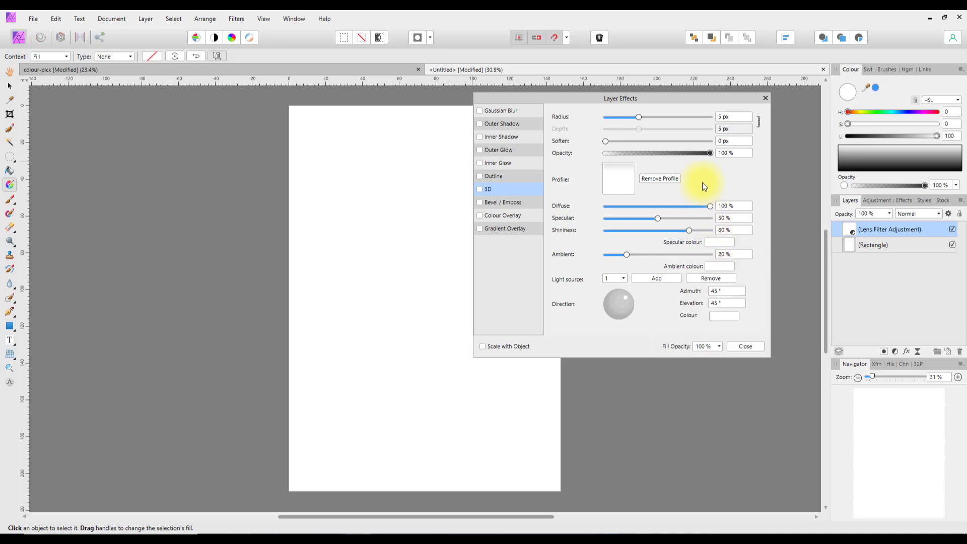
click(496, 203)
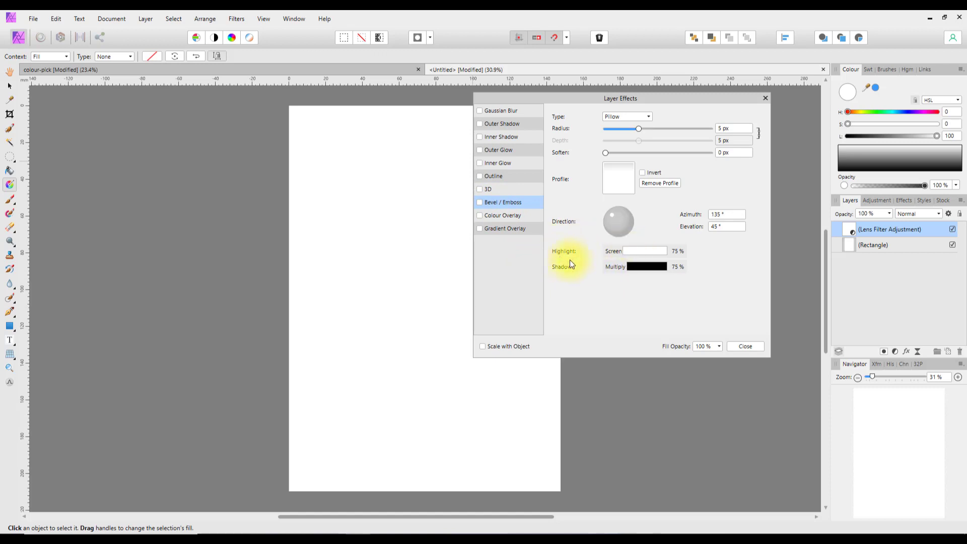
click(642, 252)
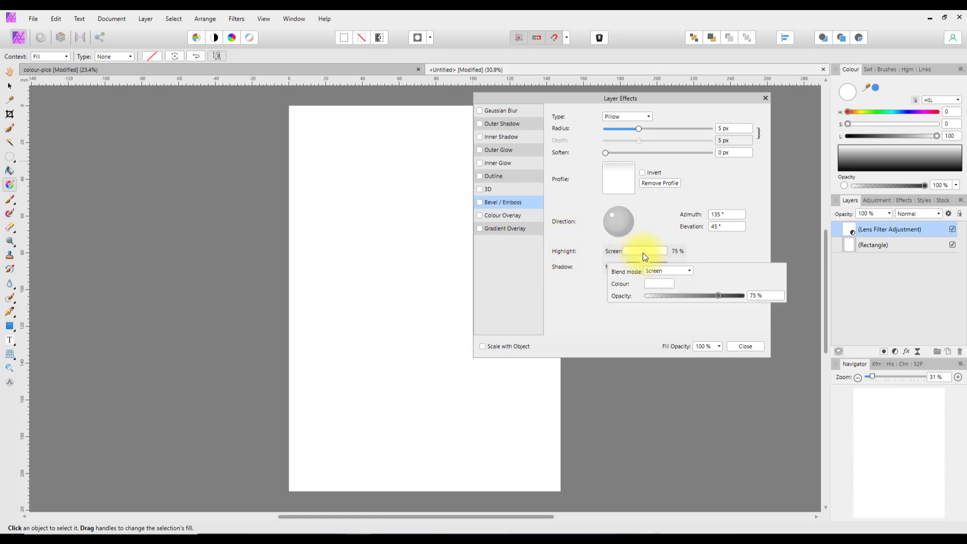
click(657, 285)
click(580, 289)
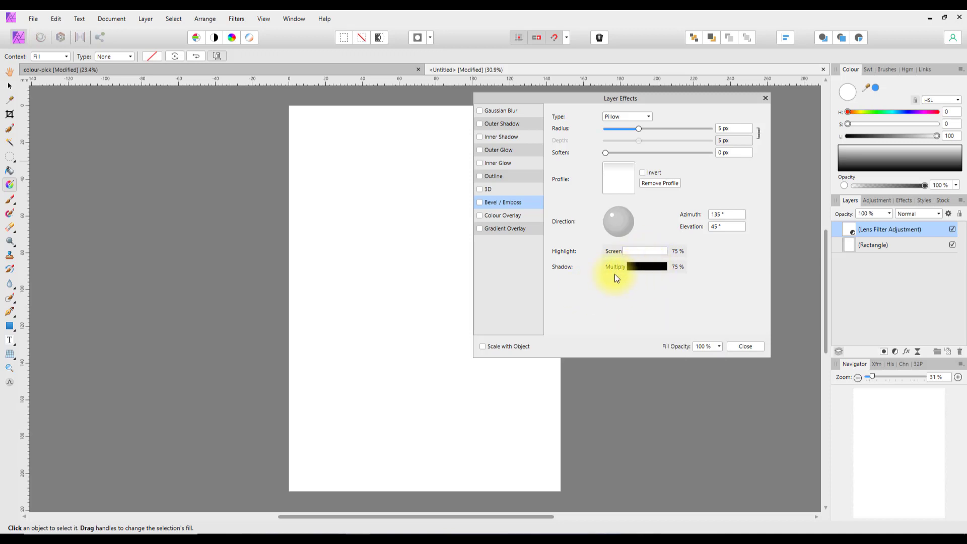
Step: Review the Colour Overlay and Gradient Overlay effect settings and close the layer effects
click(510, 218)
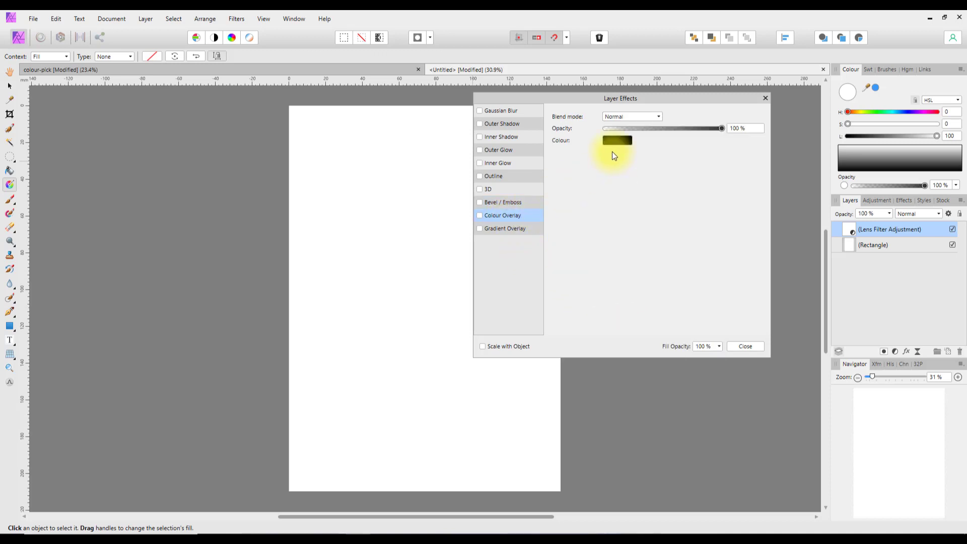
click(501, 231)
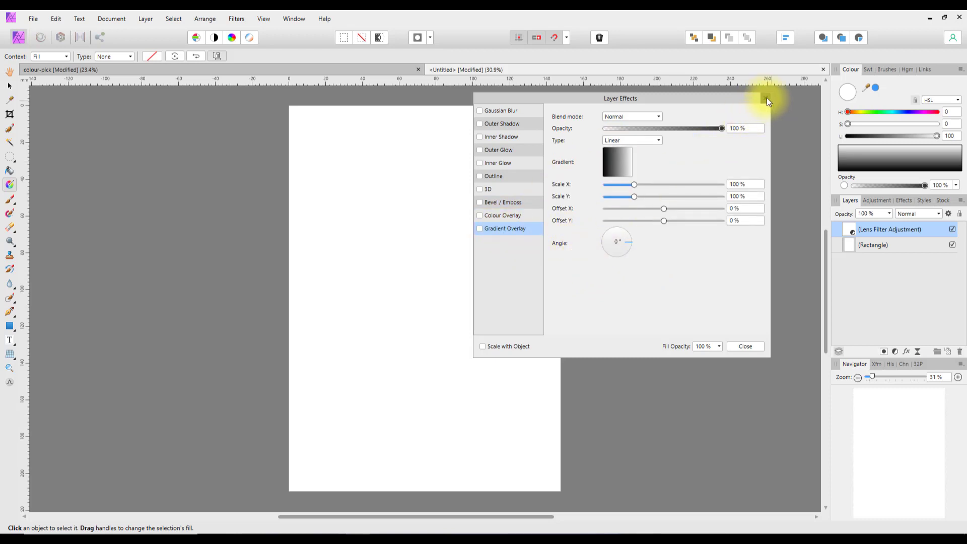
click(766, 99)
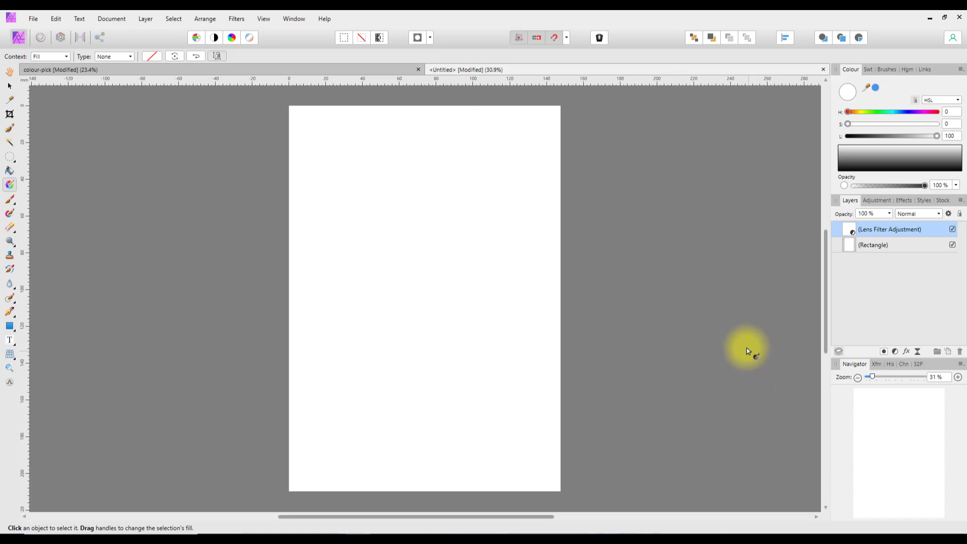
Step: Open the Colour Chooser for the current fill colour, move it clear of the page, and review its available colour models
double_click(851, 93)
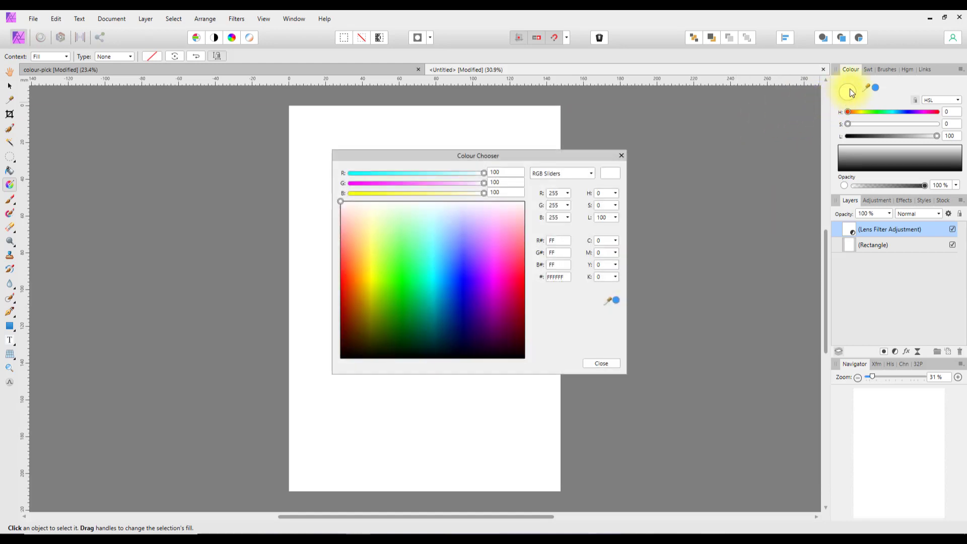
drag(525, 160, 657, 125)
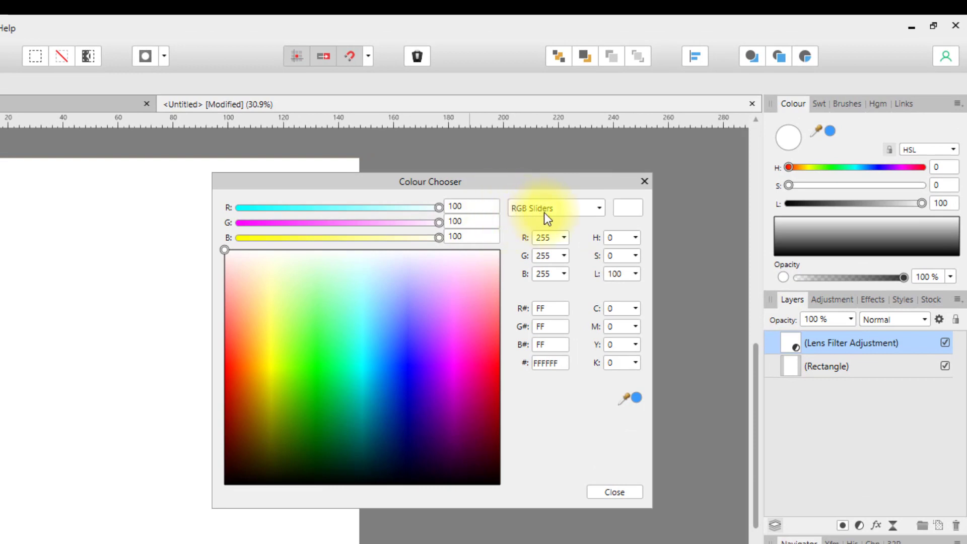
click(600, 210)
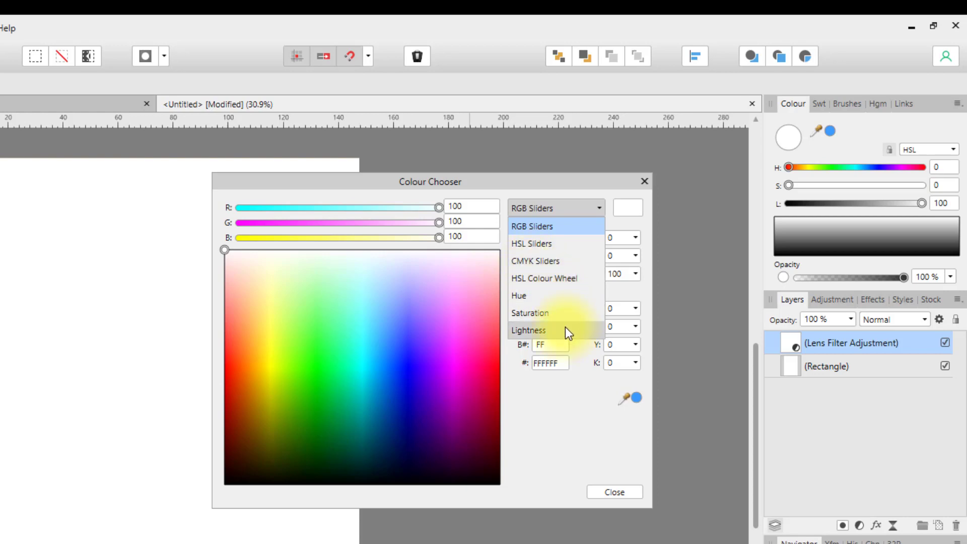
click(560, 415)
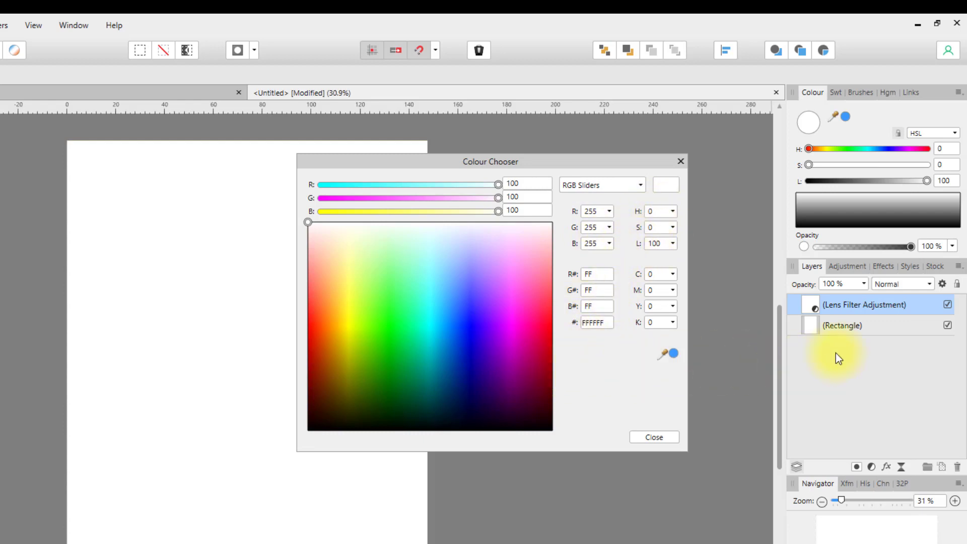
Step: Select the rectangle layer and recolour it dark blue 0300C4, then green 0DFF29, from the RGB colour spectrum
click(844, 325)
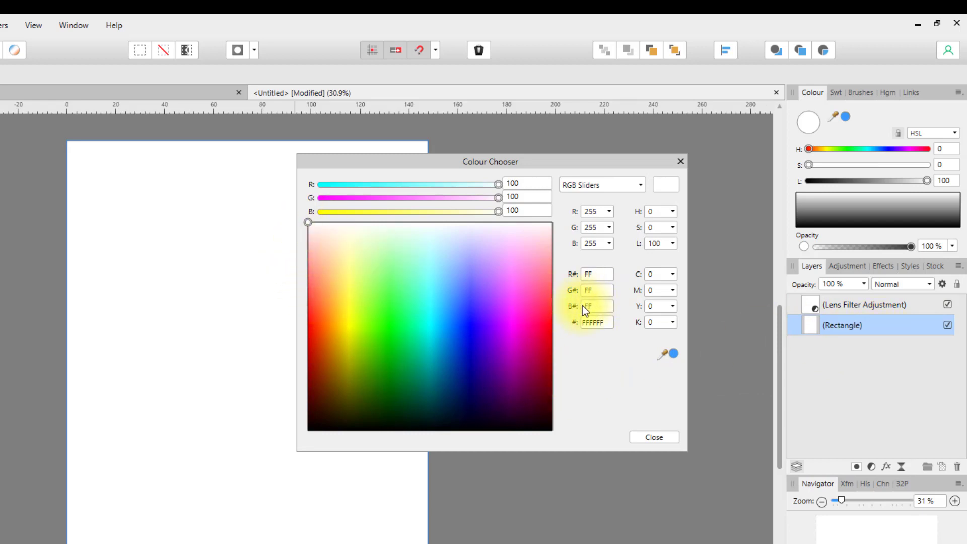
mouse_move(309, 225)
mouse_down()
mouse_move(355, 274)
mouse_move(482, 354)
mouse_move(471, 351)
mouse_up()
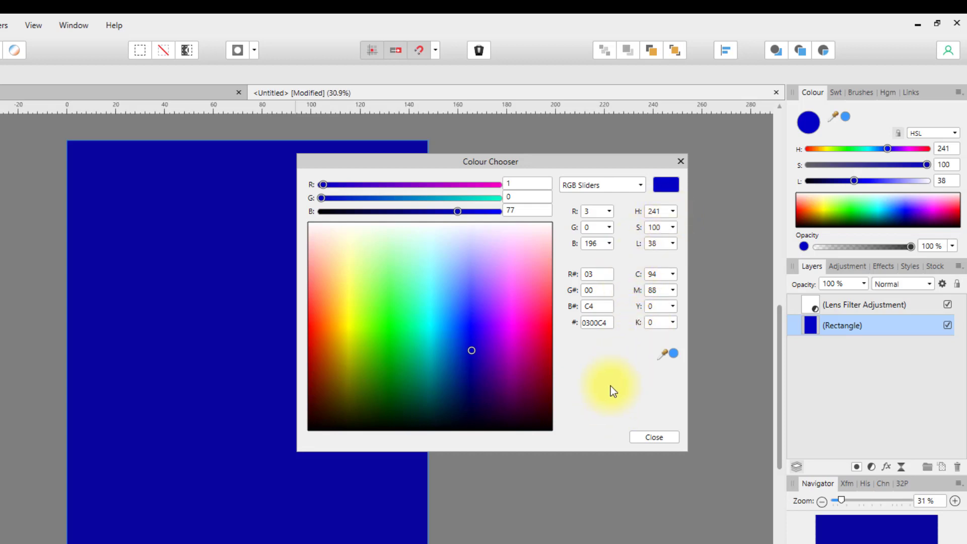
drag(471, 349, 394, 325)
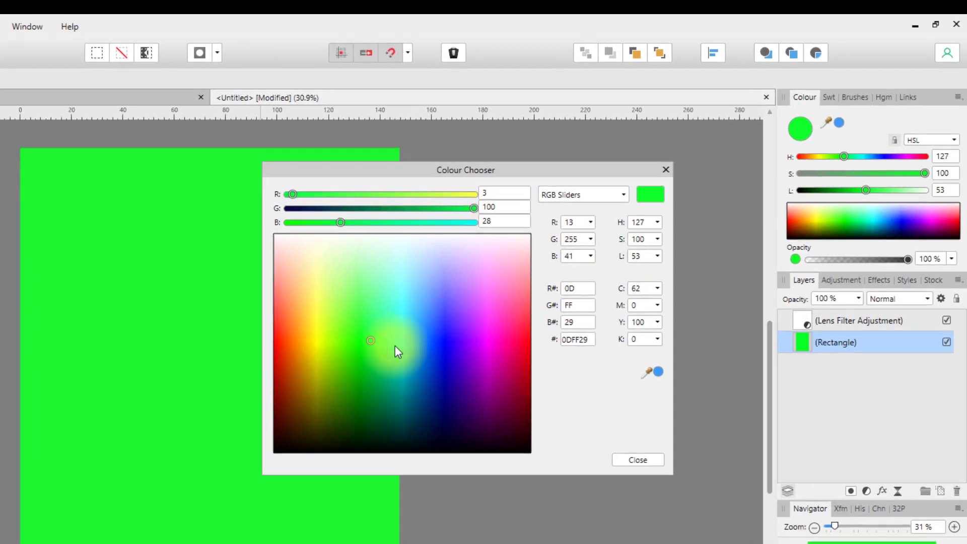
Step: Try further spectrum colours on the rectangle: violet 6F2EFF, white FFFFFF and blue-violet 3600EA
click(512, 307)
drag(452, 334, 418, 350)
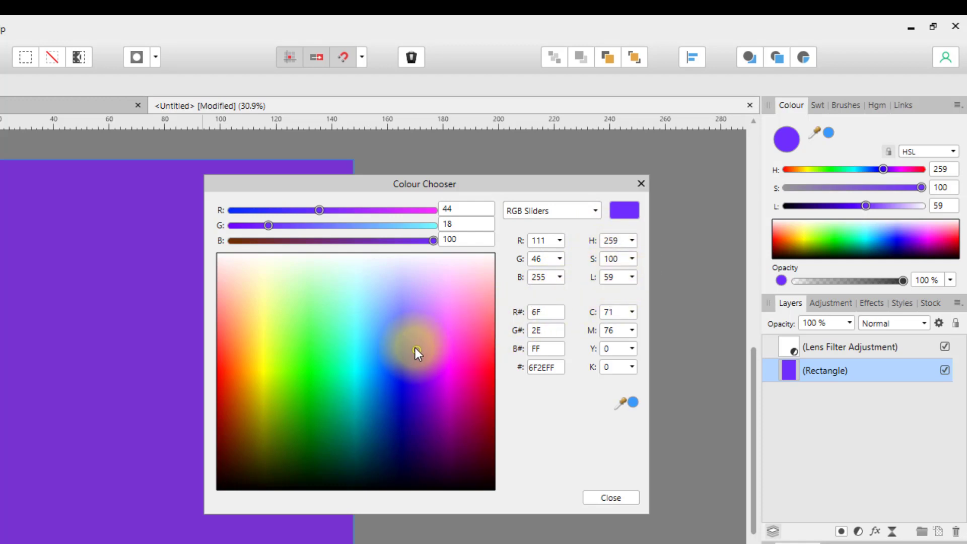
drag(415, 348, 389, 247)
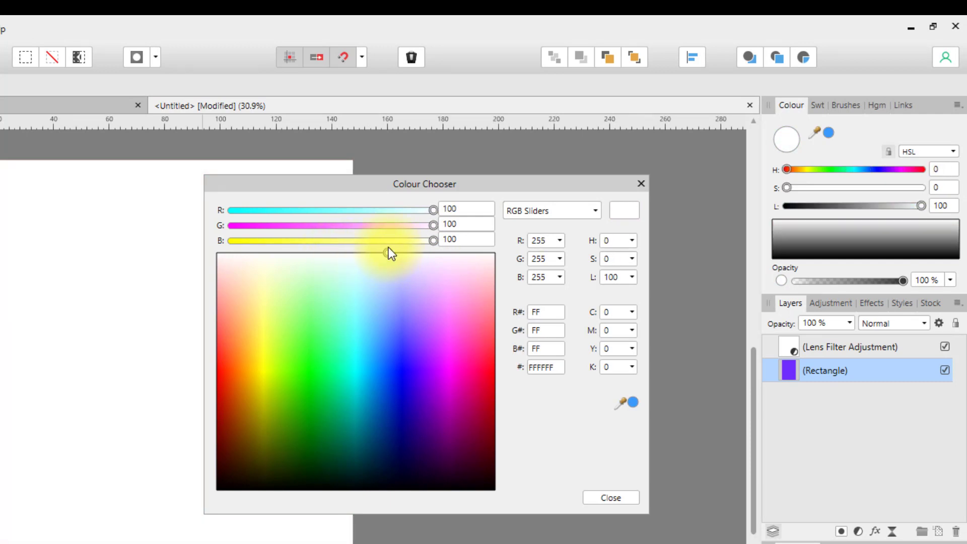
click(388, 252)
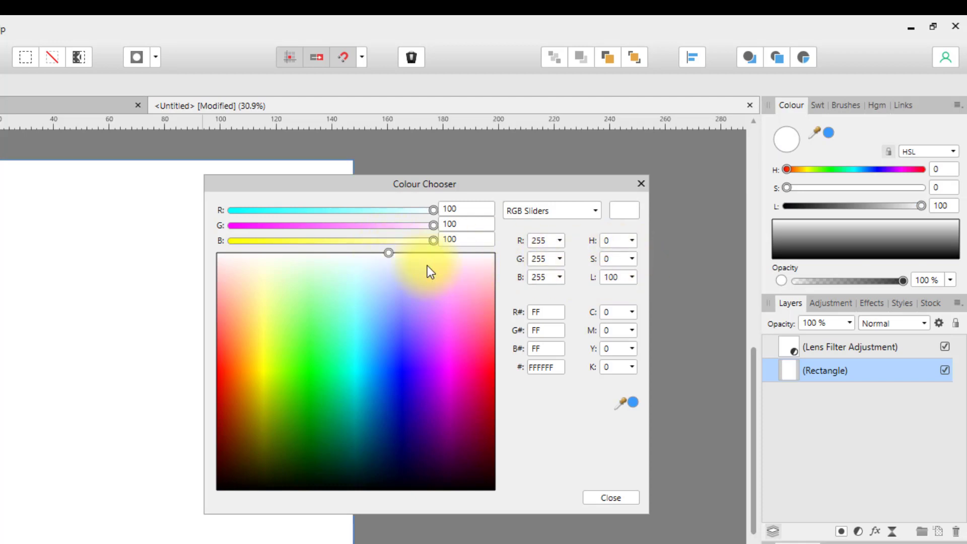
mouse_move(390, 256)
mouse_down()
mouse_move(341, 277)
mouse_move(340, 287)
mouse_move(391, 331)
mouse_move(285, 331)
mouse_move(322, 381)
mouse_move(365, 411)
mouse_move(297, 435)
mouse_move(367, 467)
mouse_move(371, 492)
mouse_move(383, 389)
mouse_move(380, 252)
mouse_move(372, 493)
mouse_move(362, 398)
mouse_move(325, 361)
mouse_move(306, 356)
mouse_move(413, 382)
mouse_up()
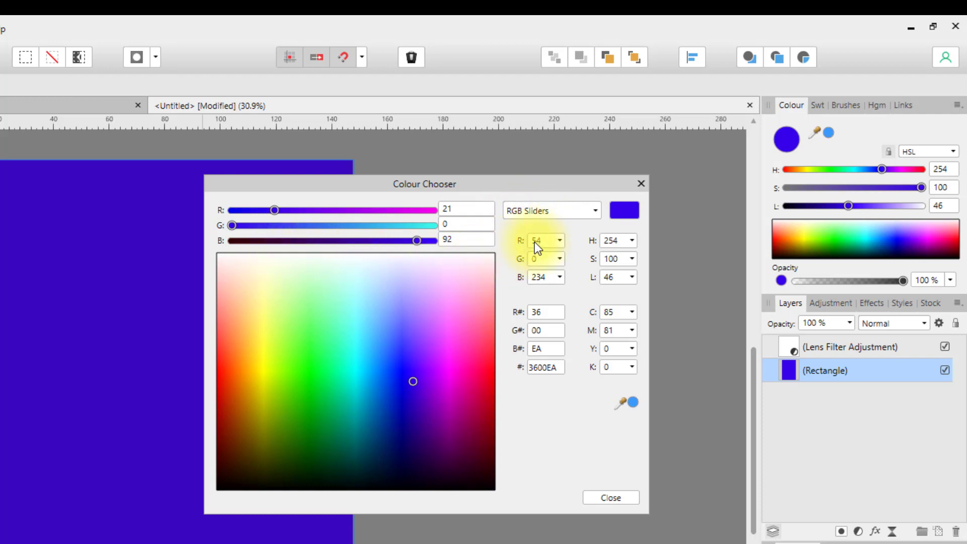
Step: Change the Colour Chooser to HSL Sliders and recolour the rectangle cyan 57ECFF, then light blue 7CA9FF
click(600, 213)
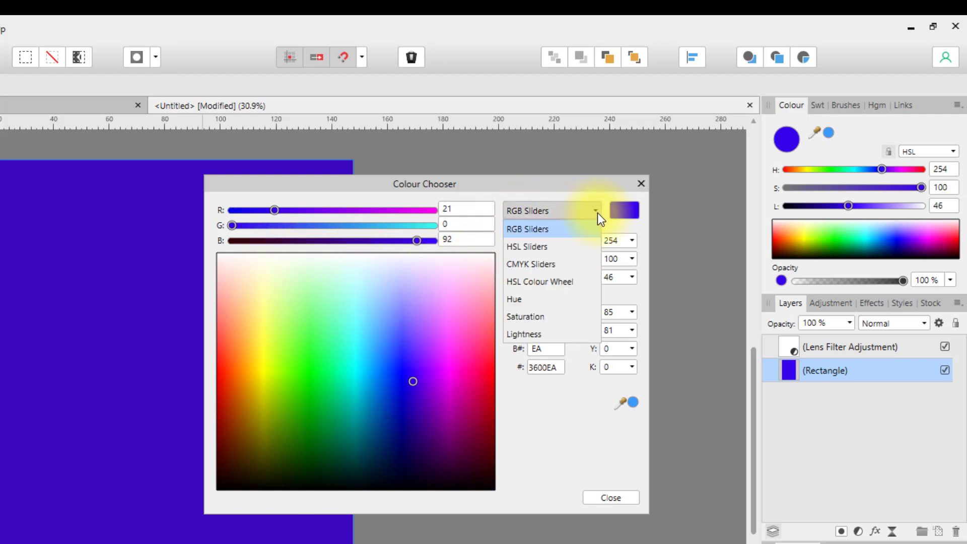
click(515, 247)
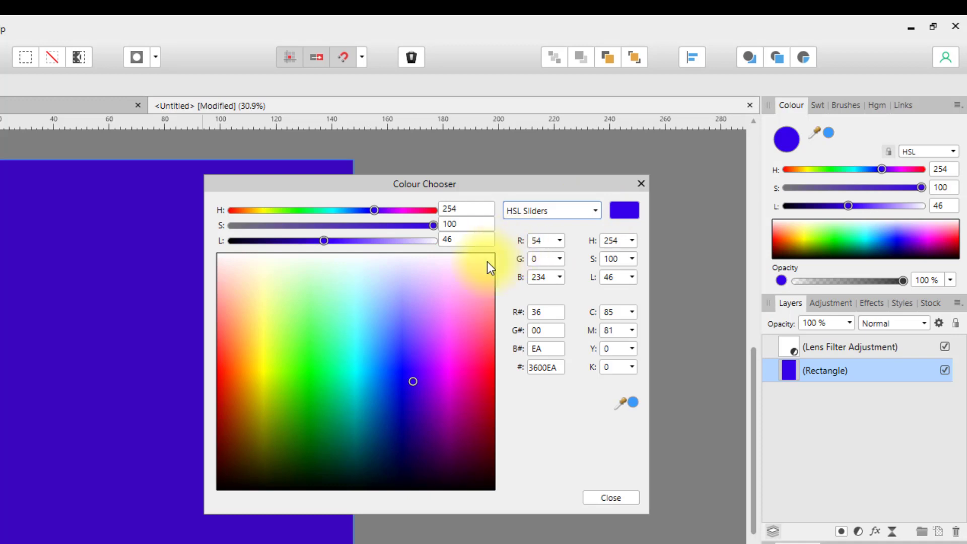
drag(415, 391, 378, 428)
drag(328, 396, 362, 332)
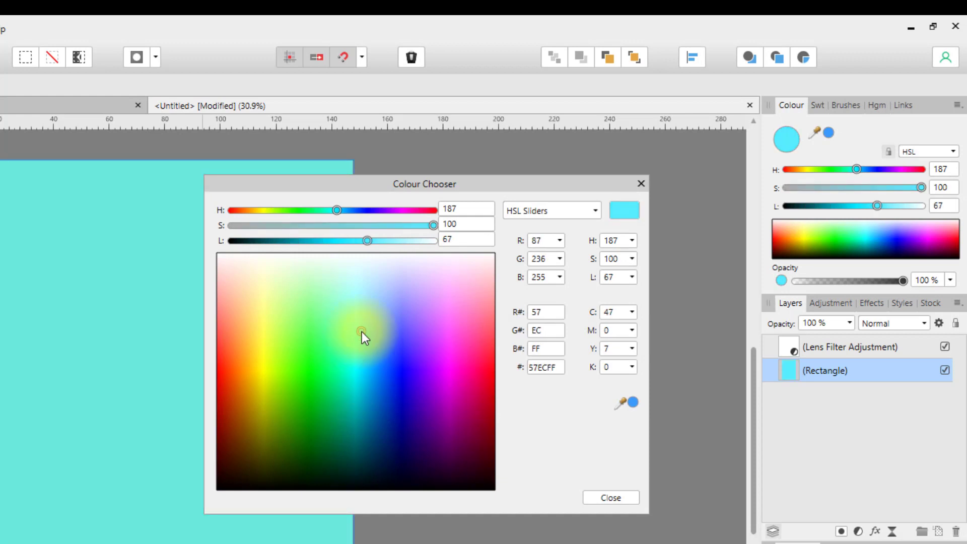
drag(362, 332, 387, 313)
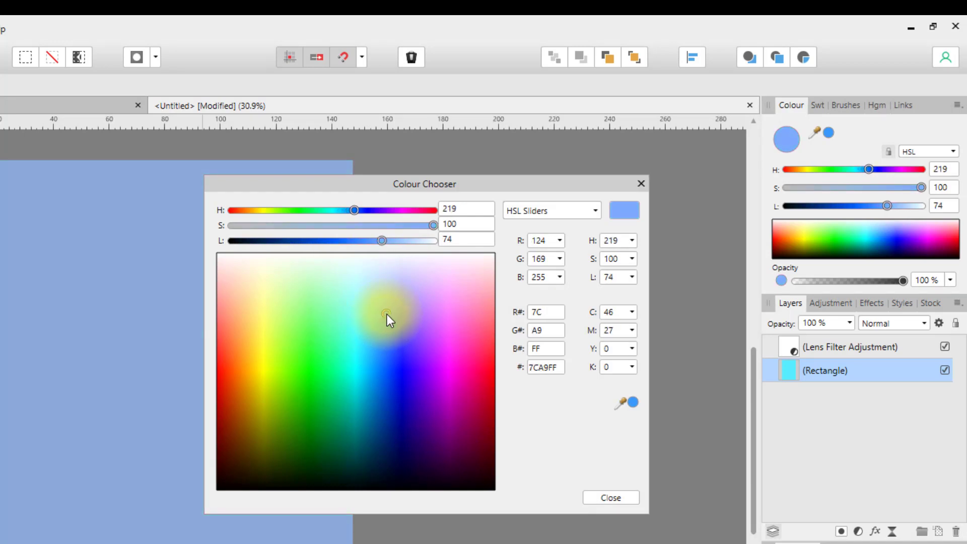
Step: Change to the HSL Colour Wheel, set an orange hue of 31, and darken the rectangle's colour to brown AF7A42
click(595, 211)
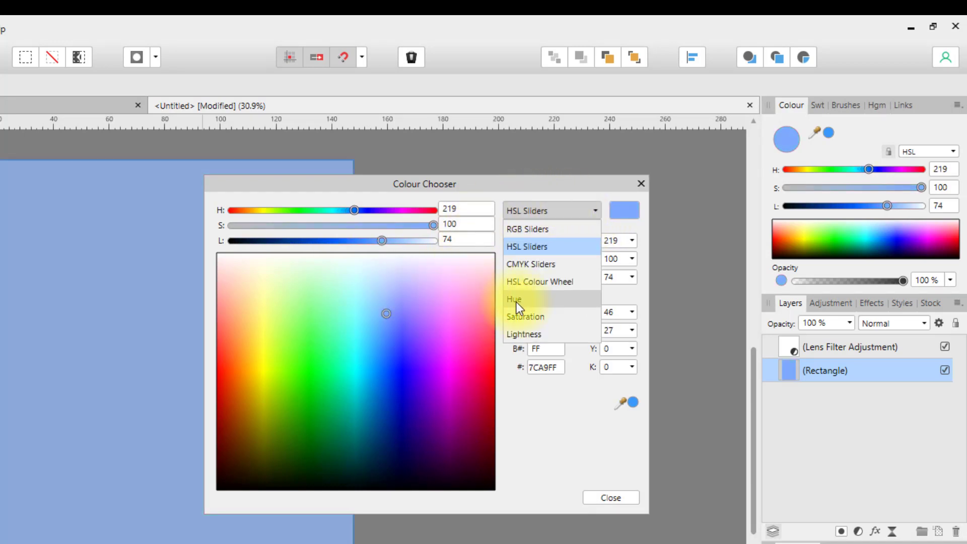
click(541, 282)
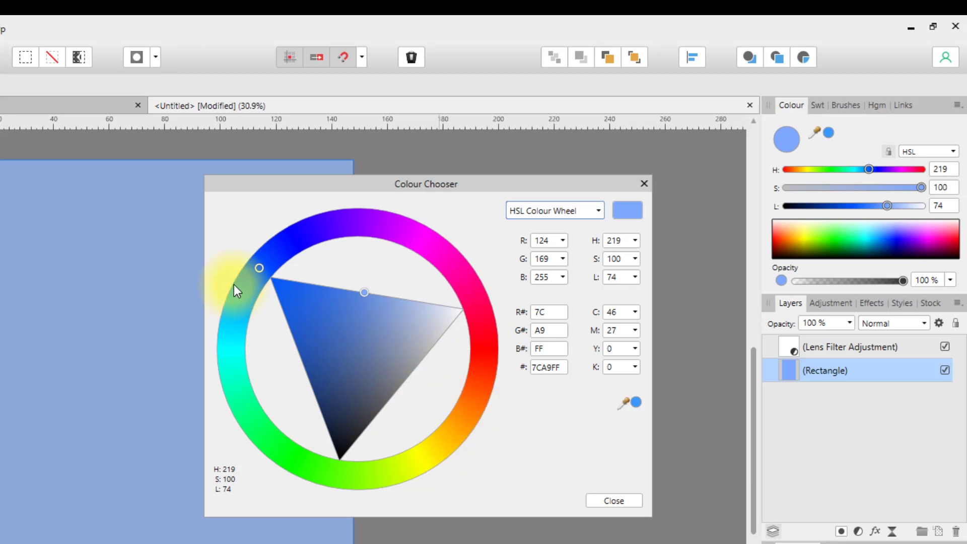
mouse_move(261, 267)
mouse_down()
mouse_move(237, 323)
mouse_move(241, 415)
mouse_move(284, 458)
mouse_move(349, 474)
mouse_move(424, 474)
mouse_move(470, 440)
mouse_move(412, 473)
mouse_move(477, 421)
mouse_up()
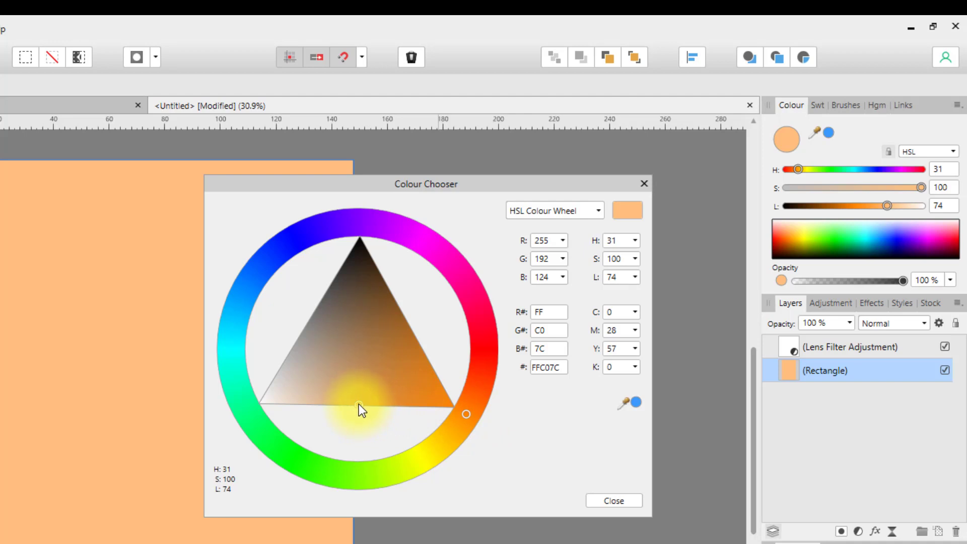
mouse_move(359, 404)
mouse_down()
mouse_move(422, 395)
mouse_move(420, 378)
mouse_move(350, 389)
mouse_move(338, 334)
mouse_move(360, 363)
mouse_move(397, 347)
mouse_move(365, 365)
mouse_move(379, 371)
mouse_up()
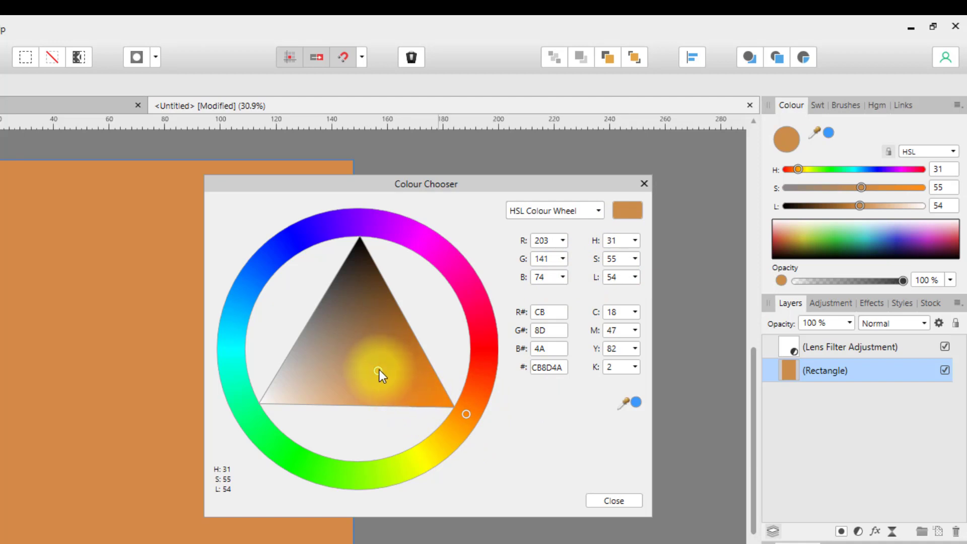
mouse_move(379, 370)
mouse_down()
mouse_move(454, 409)
mouse_move(261, 425)
mouse_move(439, 429)
mouse_move(258, 429)
mouse_move(457, 431)
mouse_move(453, 378)
mouse_move(385, 231)
mouse_move(475, 349)
mouse_move(384, 233)
mouse_move(418, 279)
mouse_move(467, 404)
mouse_move(285, 413)
mouse_move(445, 419)
mouse_move(376, 359)
mouse_move(318, 382)
mouse_move(340, 376)
mouse_move(347, 386)
mouse_move(371, 292)
mouse_move(393, 370)
mouse_move(375, 353)
mouse_move(356, 354)
mouse_up()
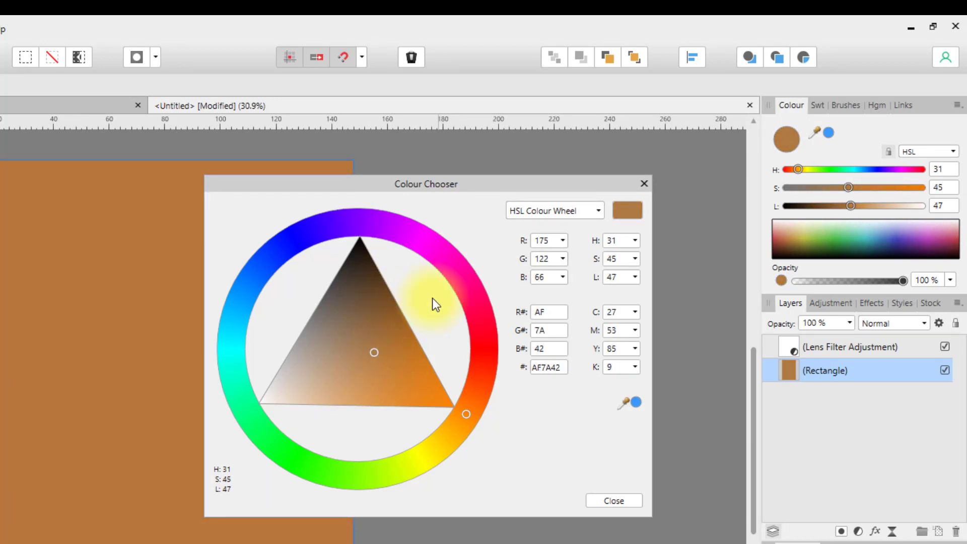
Step: Change to CMYK Sliders and recolour the rectangle blue 3F57A6, then soft green 7DCAB0
click(599, 214)
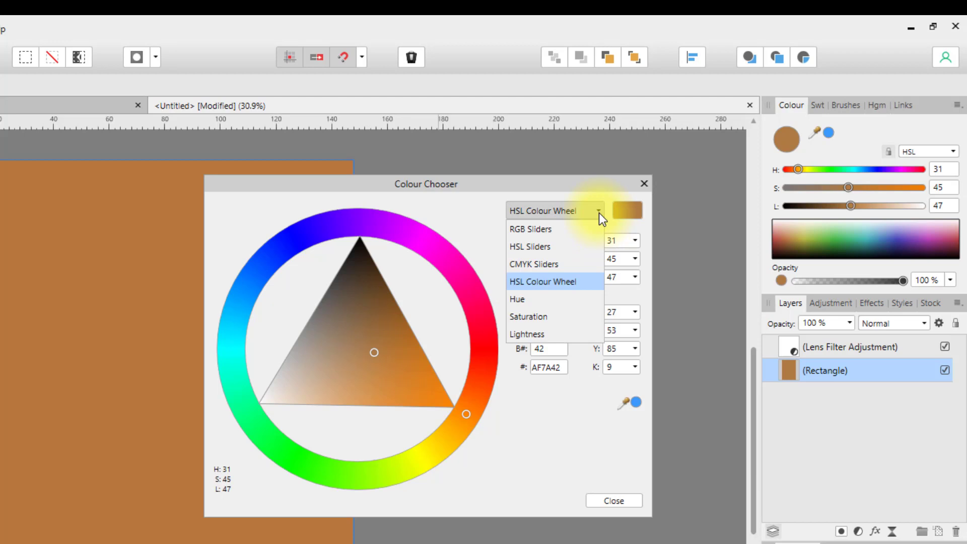
click(523, 264)
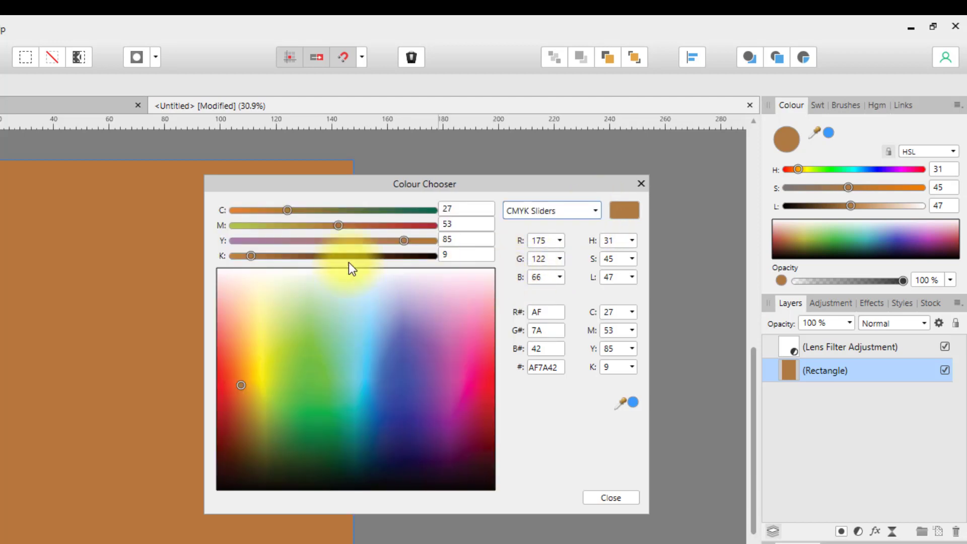
mouse_move(307, 376)
mouse_down()
mouse_move(367, 376)
mouse_move(387, 343)
mouse_move(291, 349)
mouse_move(396, 373)
mouse_up()
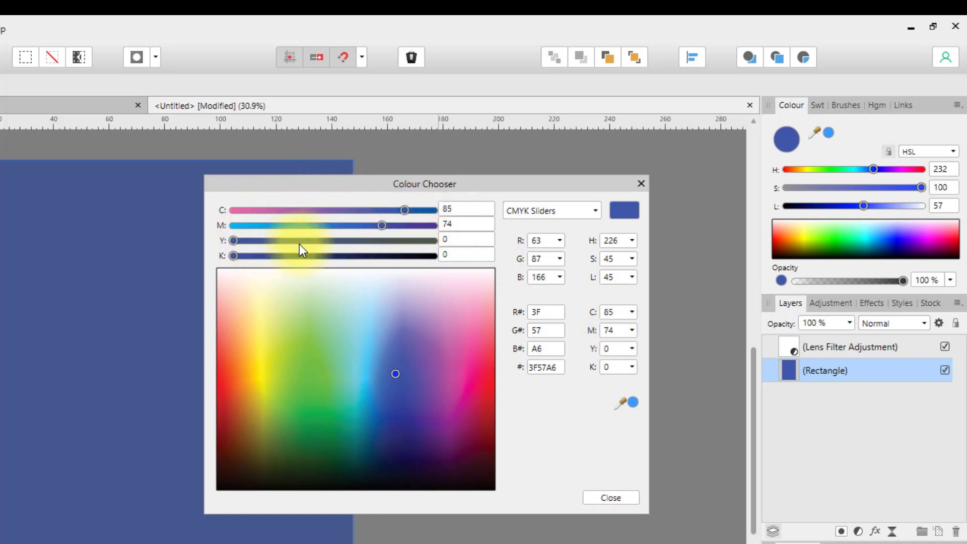
drag(395, 373, 342, 350)
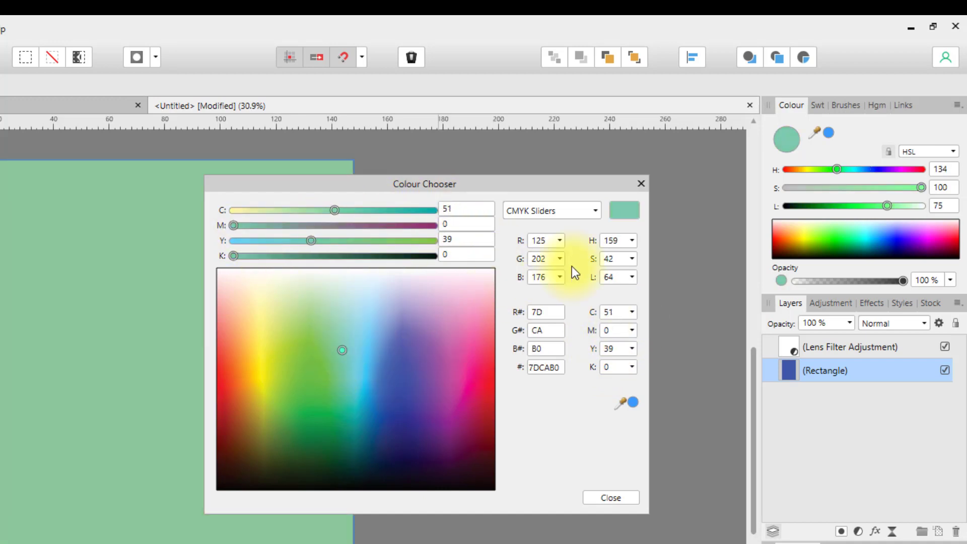
Step: Return the Colour Chooser to RGB Sliders and recolour the rectangle orange FF5710 from the spectrum
click(597, 211)
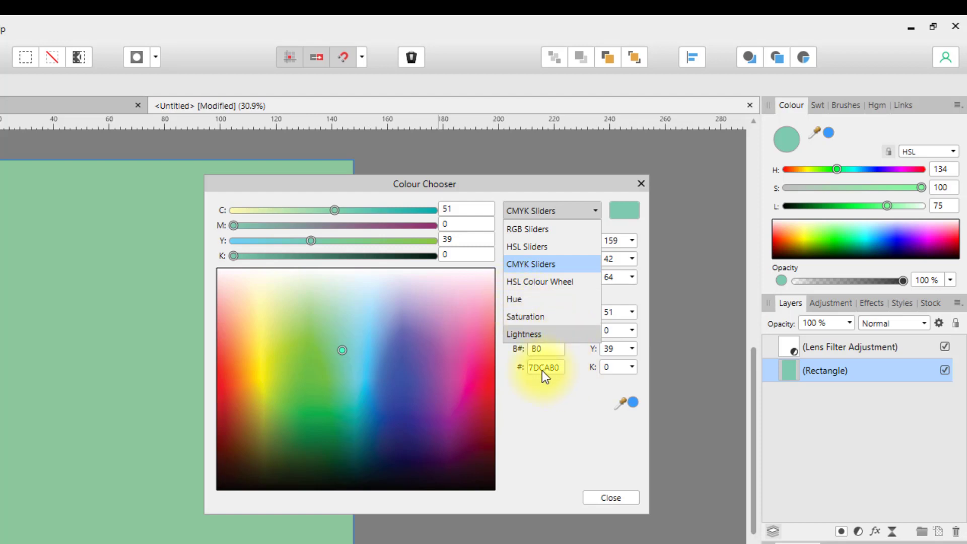
click(554, 426)
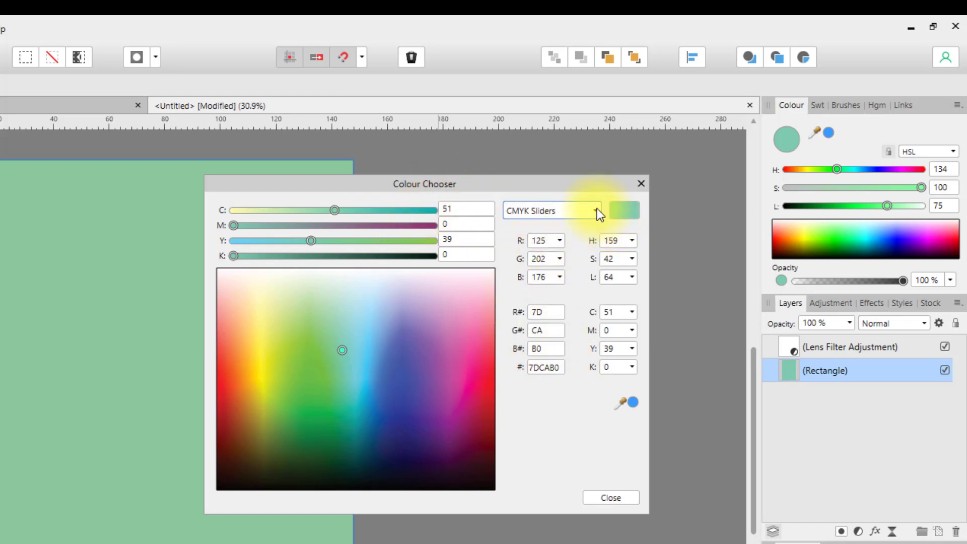
click(598, 209)
click(541, 225)
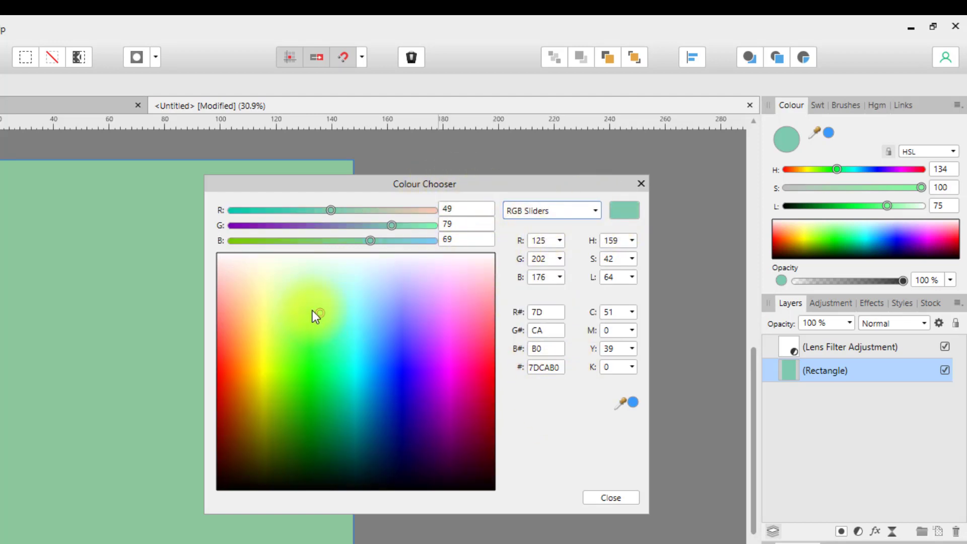
click(231, 365)
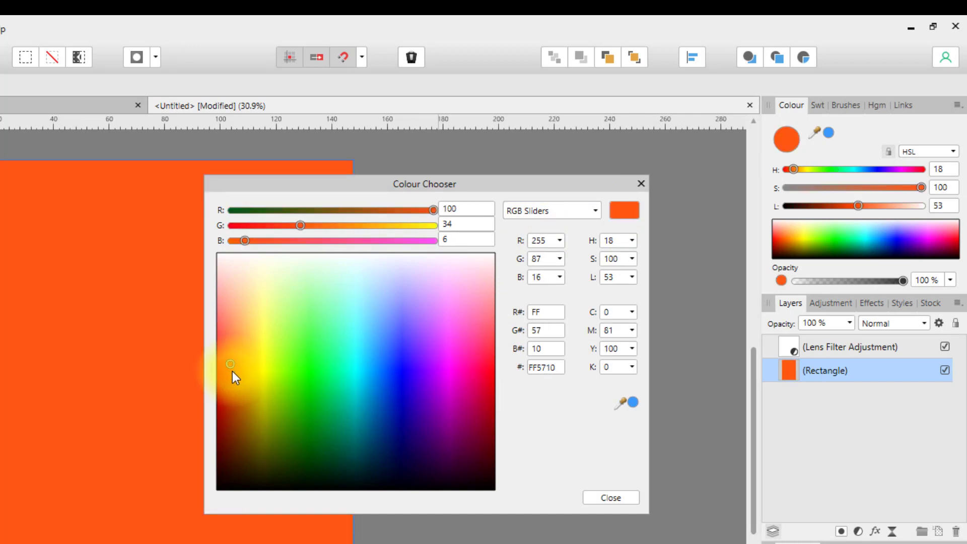
Step: Change the Colour Chooser to Hue mode and recolour the rectangle dark brown 6E290C
click(596, 212)
click(525, 304)
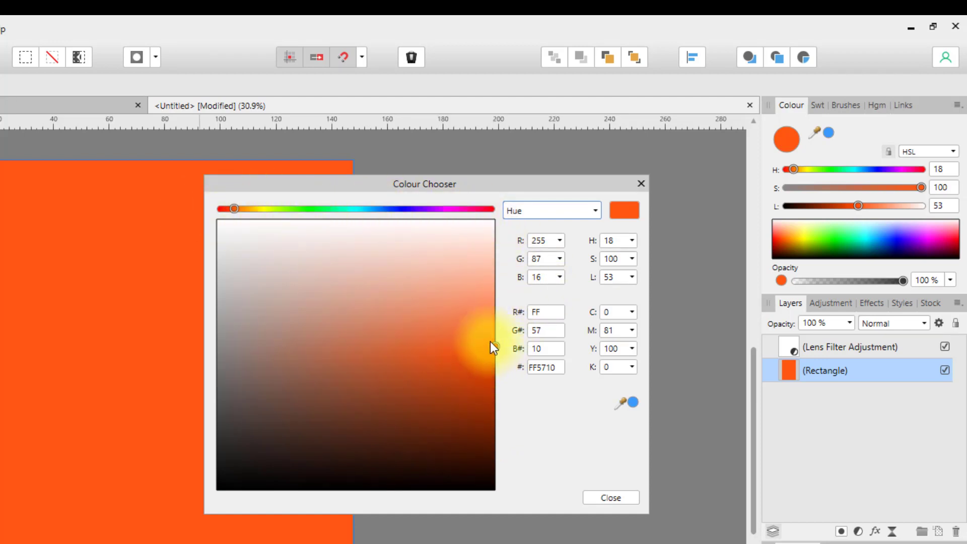
drag(495, 346, 440, 425)
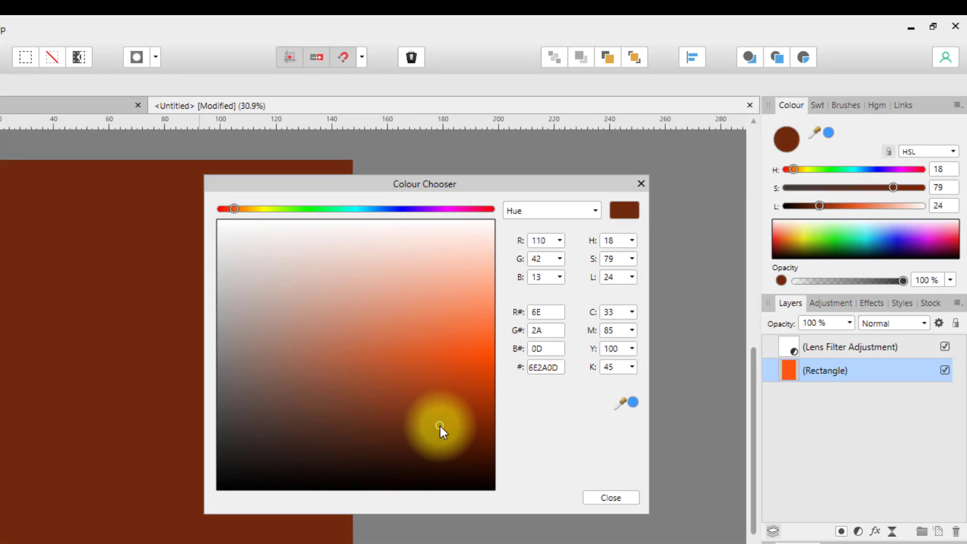
Step: Change to Saturation mode and recolour the rectangle dark blue-green 093E50, followed by teal 10888E
click(595, 212)
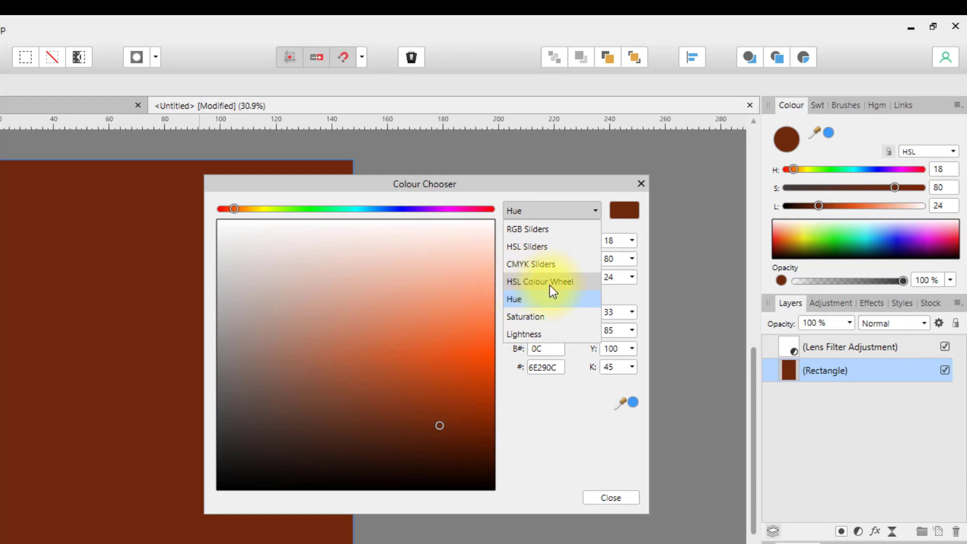
click(527, 317)
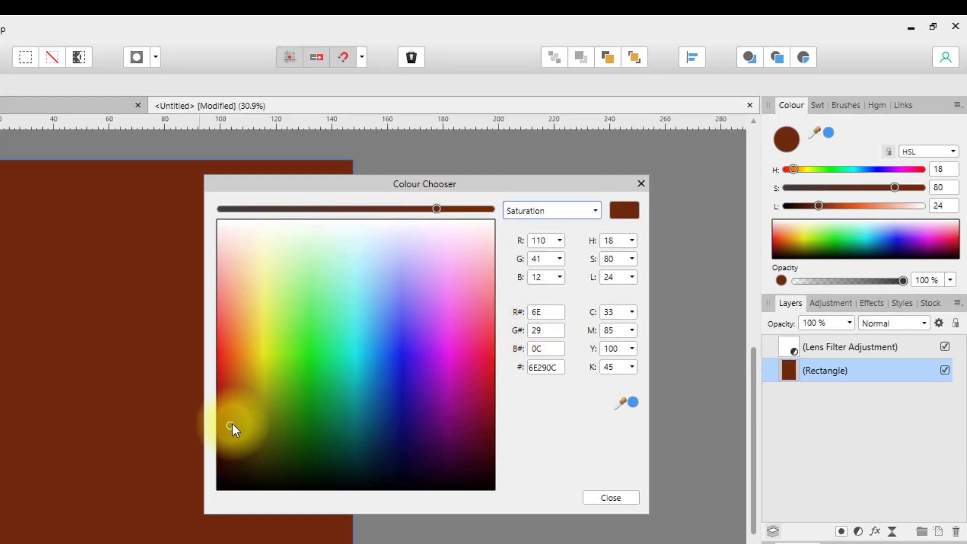
drag(232, 424, 364, 442)
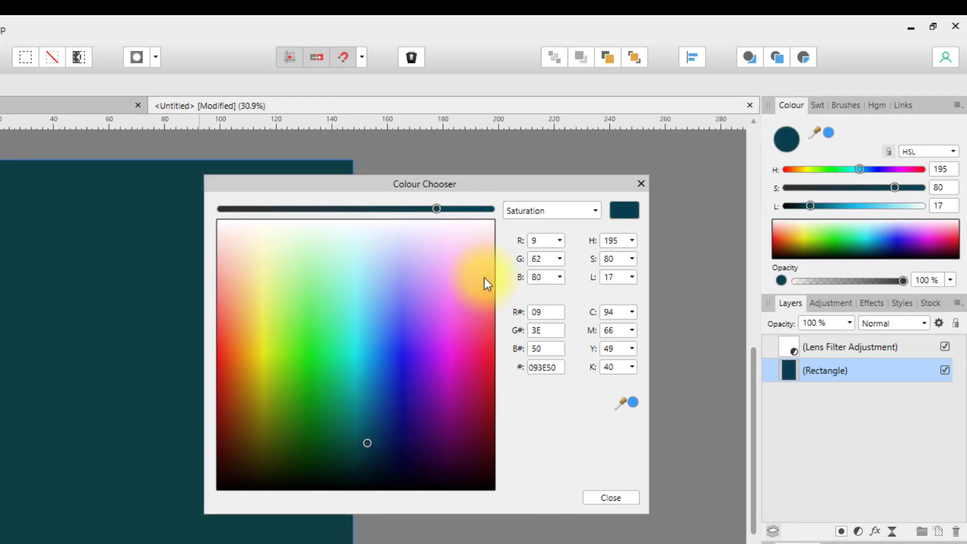
click(406, 417)
mouse_move(443, 418)
mouse_down()
mouse_move(418, 364)
mouse_move(372, 375)
mouse_move(359, 407)
mouse_up()
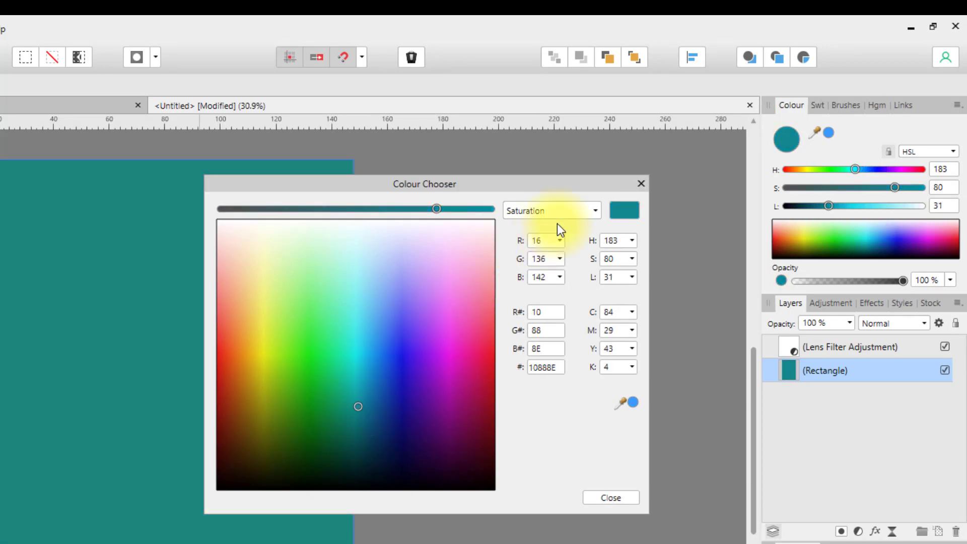
Step: Change to Lightness mode and recolour the rectangle blue 20427D
click(600, 213)
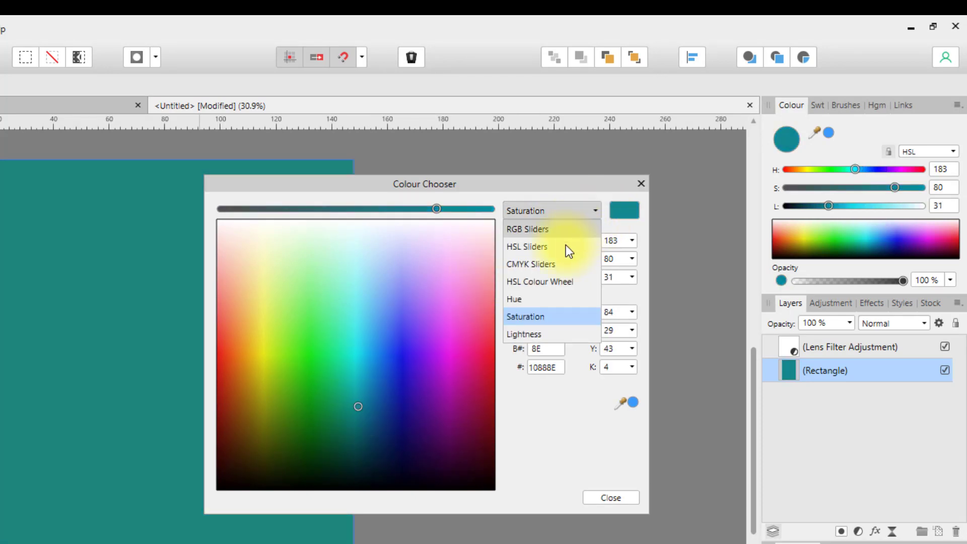
click(536, 340)
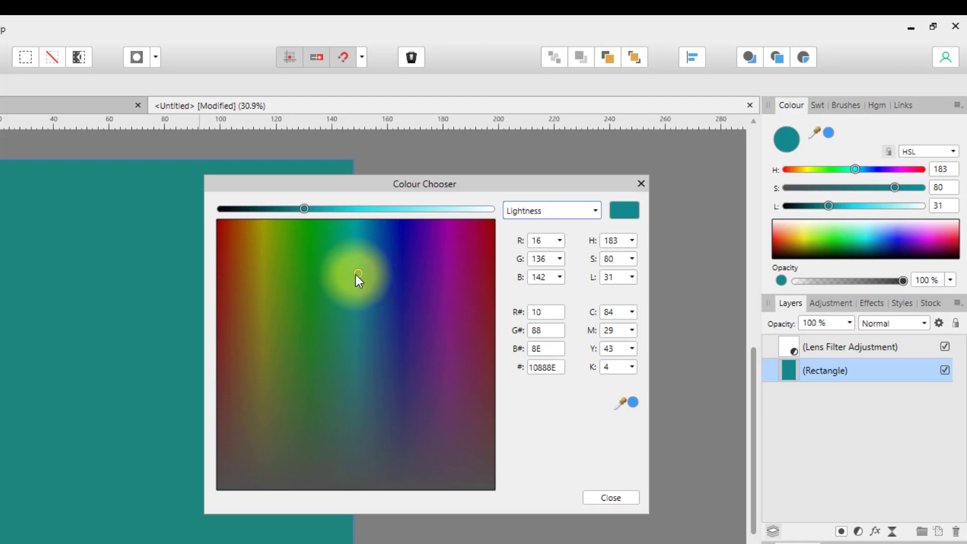
mouse_move(356, 274)
mouse_down()
mouse_move(361, 452)
mouse_move(362, 238)
mouse_move(360, 374)
mouse_move(358, 299)
mouse_move(443, 303)
mouse_move(306, 313)
mouse_move(398, 314)
mouse_move(367, 320)
mouse_move(393, 332)
mouse_move(386, 330)
mouse_up()
click(537, 261)
Step: Return the Colour Chooser to RGB Sliders and close it
click(595, 212)
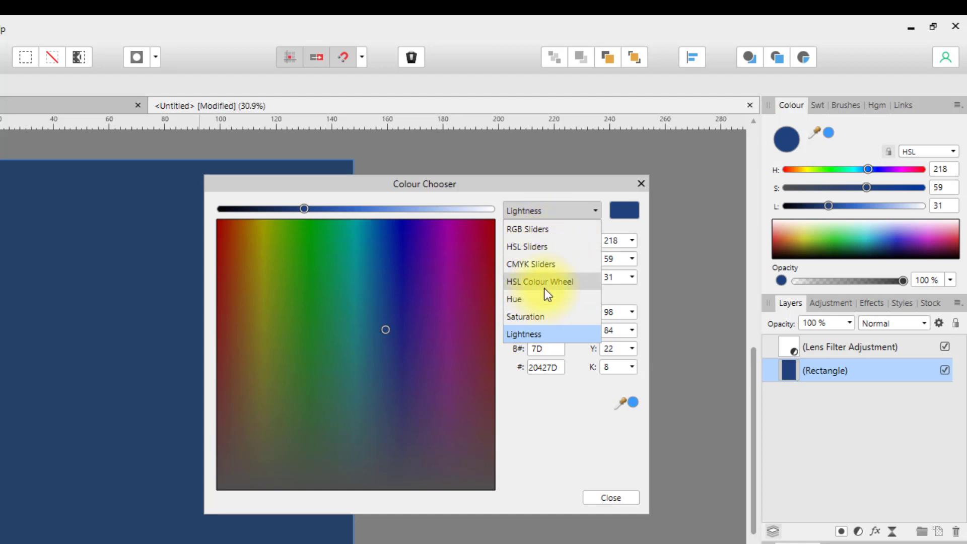
click(524, 230)
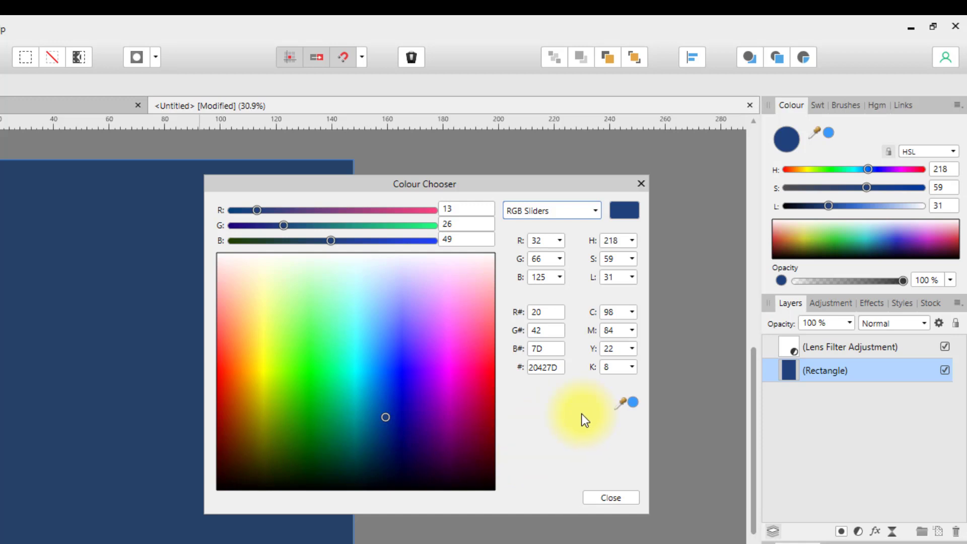
click(640, 185)
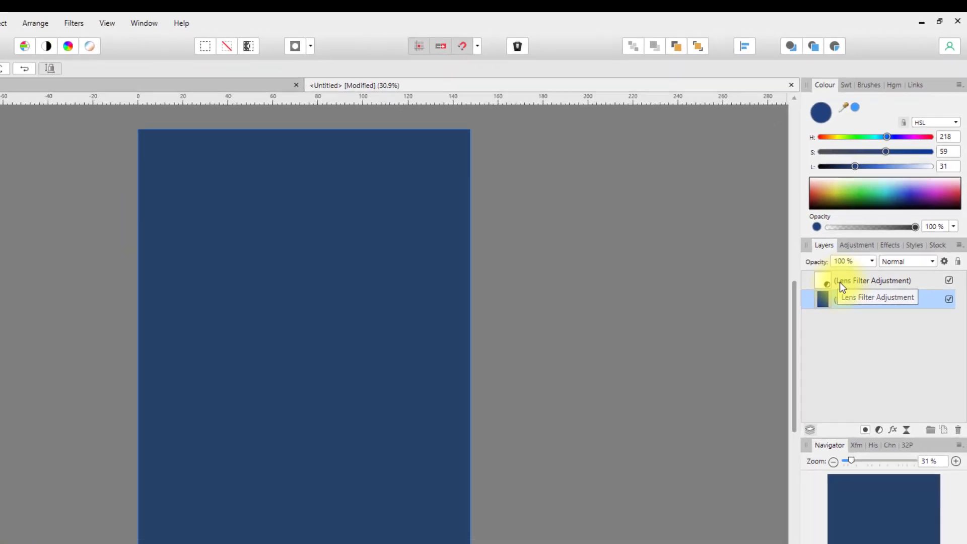
Step: Open the Lens Filter Adjustment's settings beside the rectangle and bring up its filter colour picker
click(807, 346)
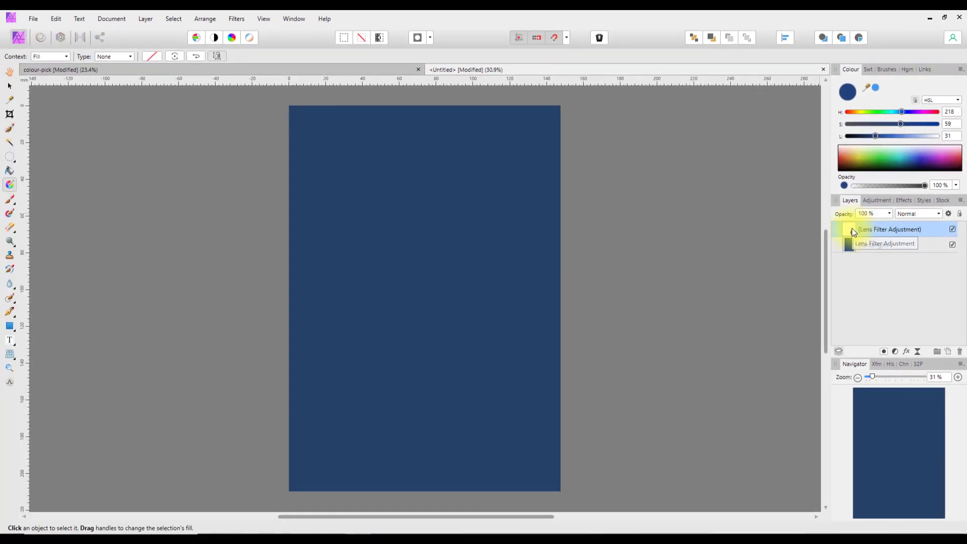
double_click(852, 230)
drag(672, 398, 657, 211)
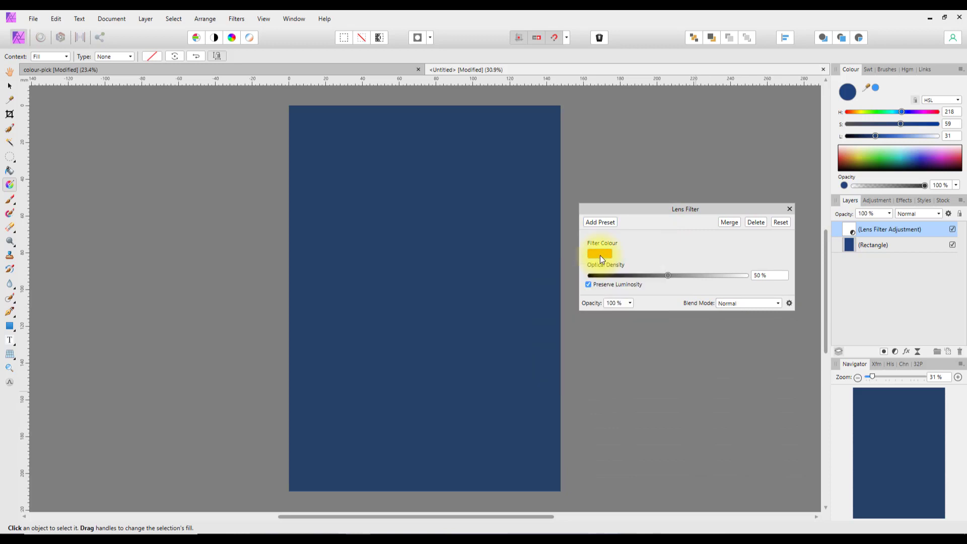
click(600, 255)
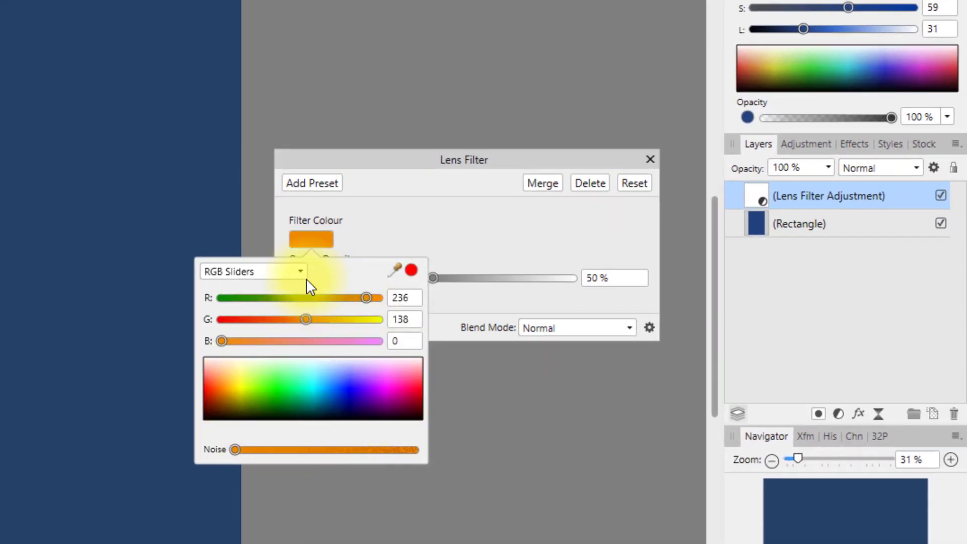
Step: Try blue (0, 129, 197), yellow (243, 255, 109) and grey-green (128, 174, 158) as filter colours, and finish on bright green (64, 255, 15)
drag(268, 387, 325, 396)
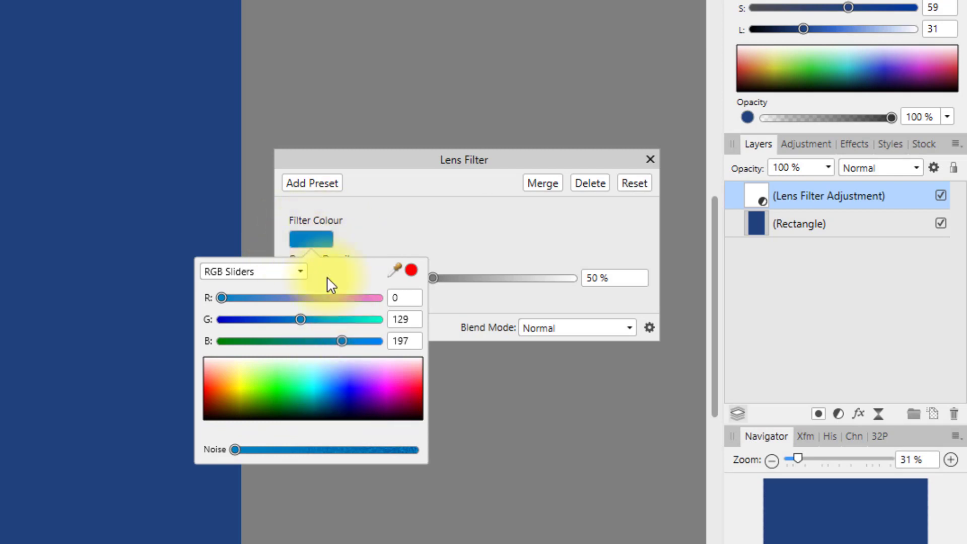
drag(287, 399, 243, 375)
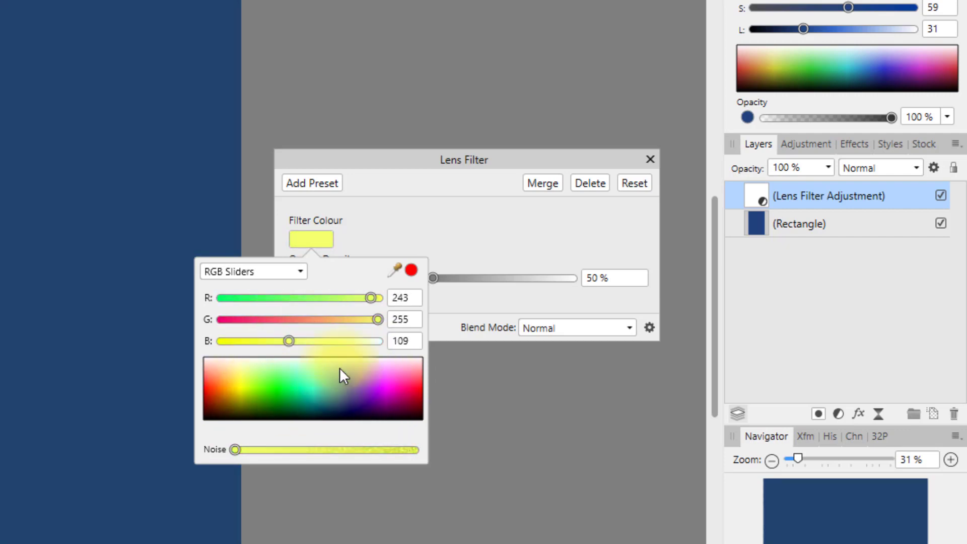
drag(377, 320, 319, 340)
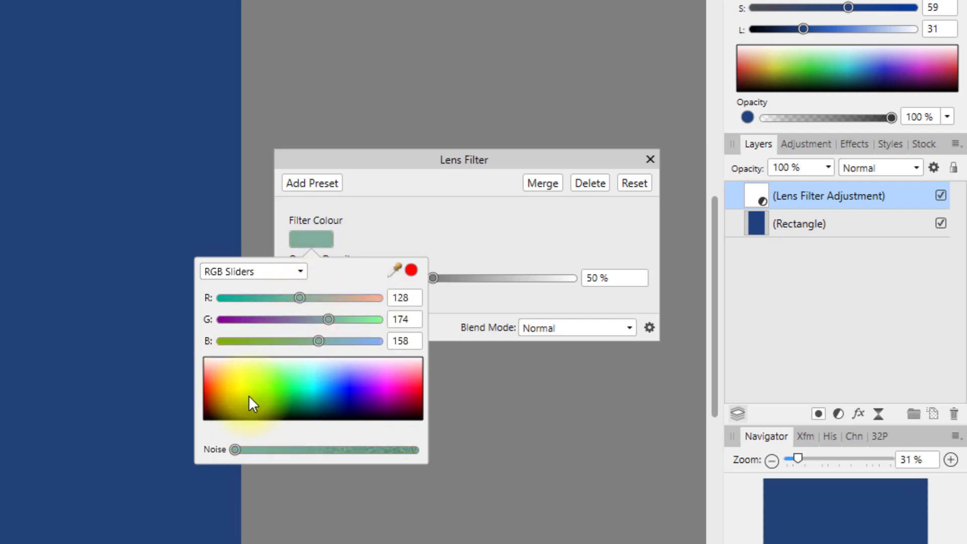
drag(249, 395, 297, 325)
Step: Change the filter colour picker to HSL Colour Wheel and on to Greyness, and set the grey value to 53
click(301, 272)
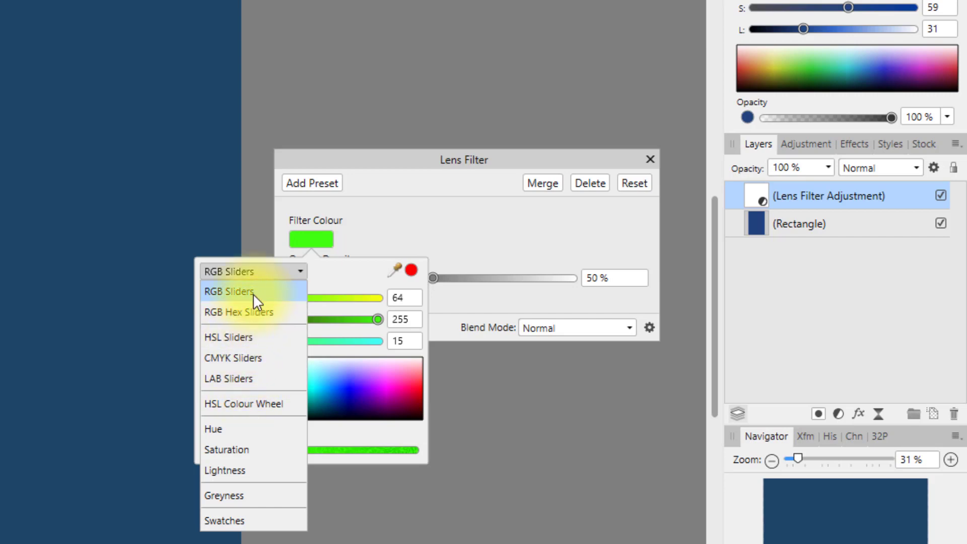
click(262, 405)
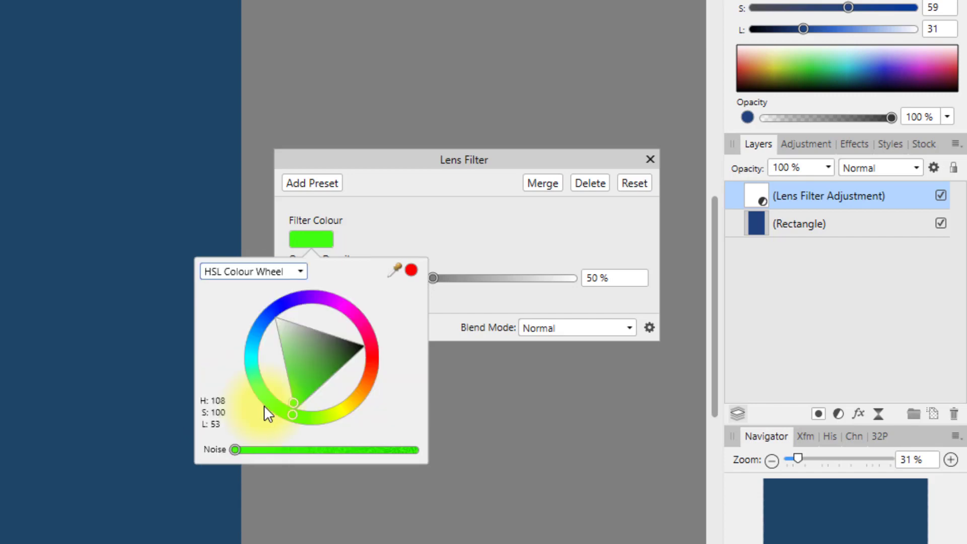
click(301, 272)
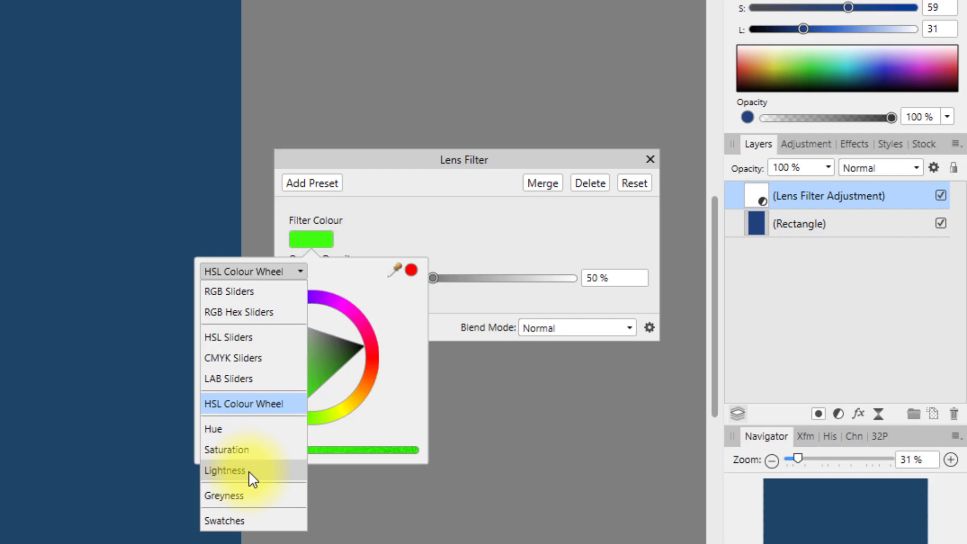
click(238, 501)
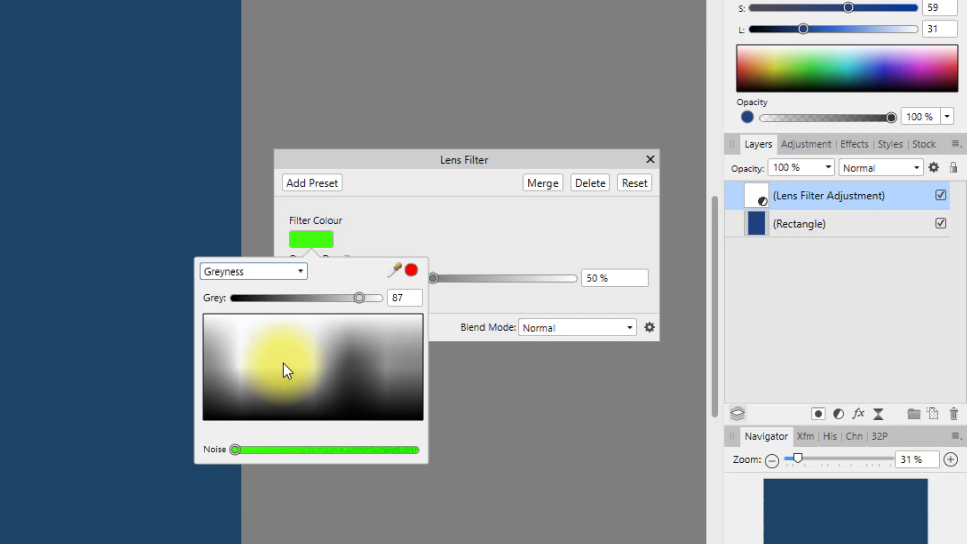
drag(328, 367, 374, 355)
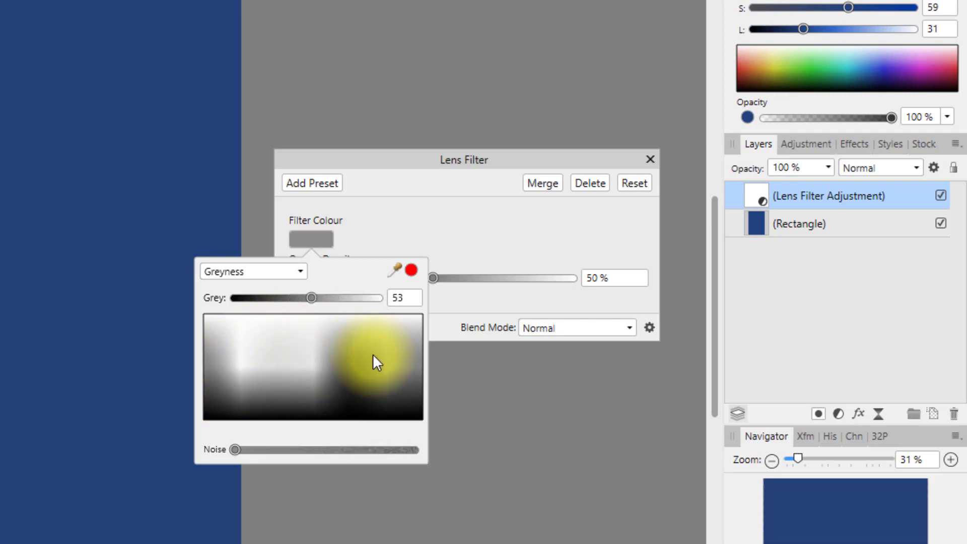
Step: Change the filter colour picker to Swatches and try several swatches from the Colours palette, ending on a medium green
click(305, 273)
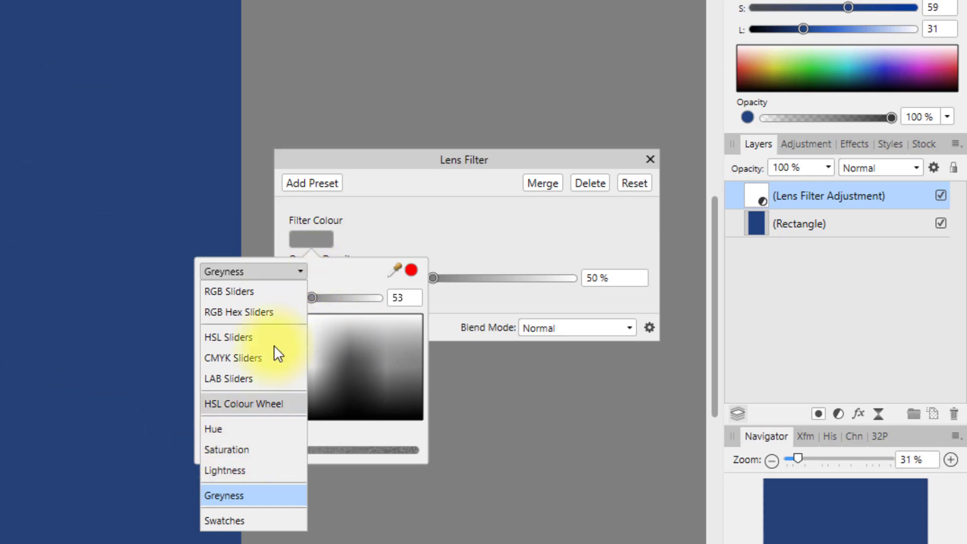
click(228, 518)
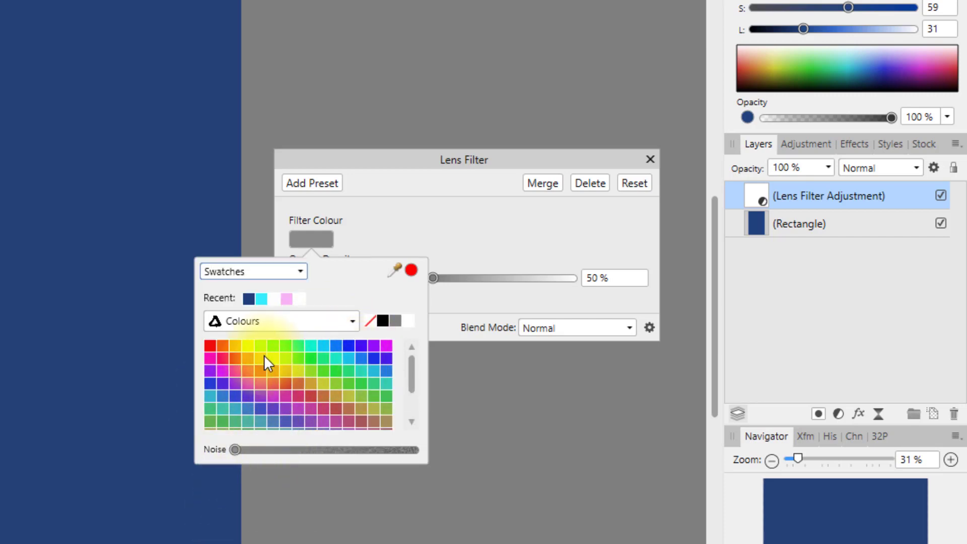
click(276, 375)
click(345, 392)
click(372, 382)
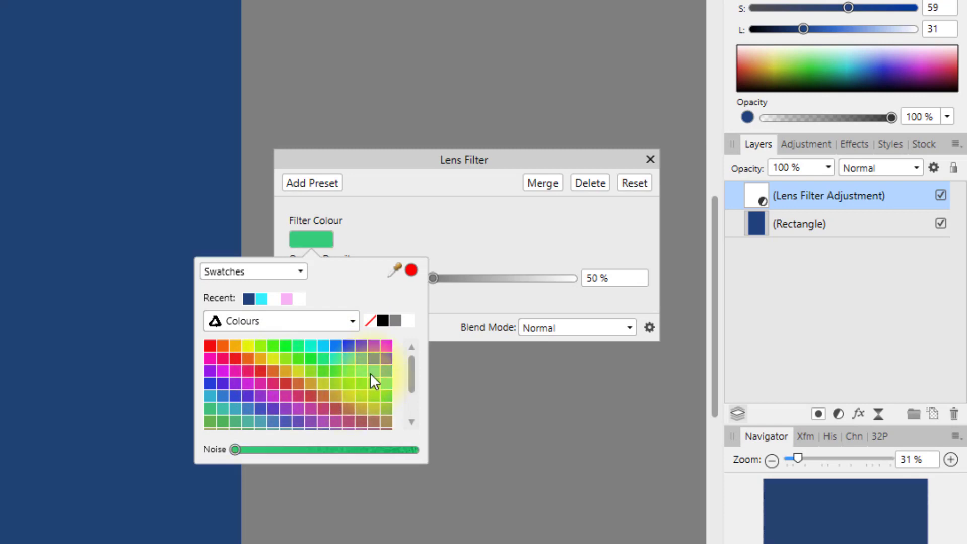
Step: Return the filter colour picker to RGB Sliders and close the Lens Filter settings
click(300, 272)
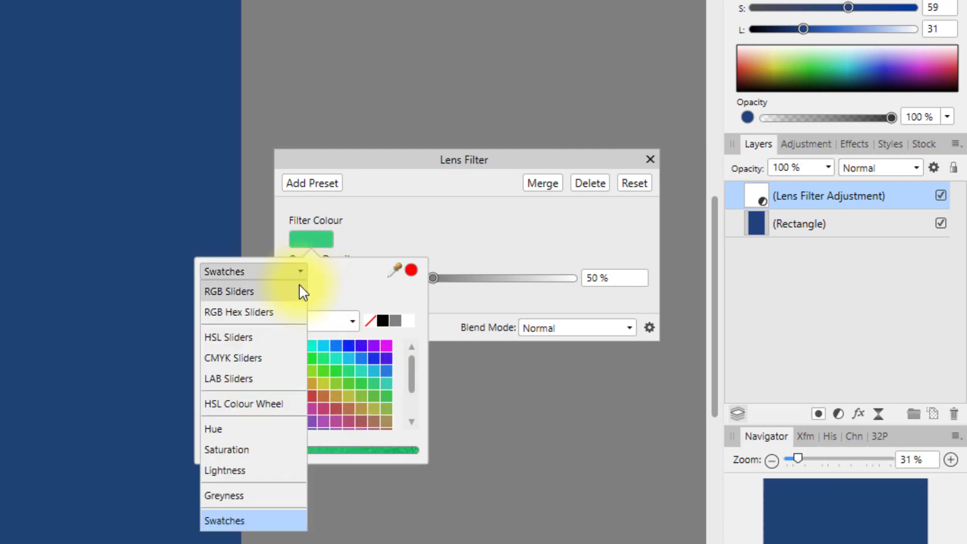
click(231, 290)
click(402, 221)
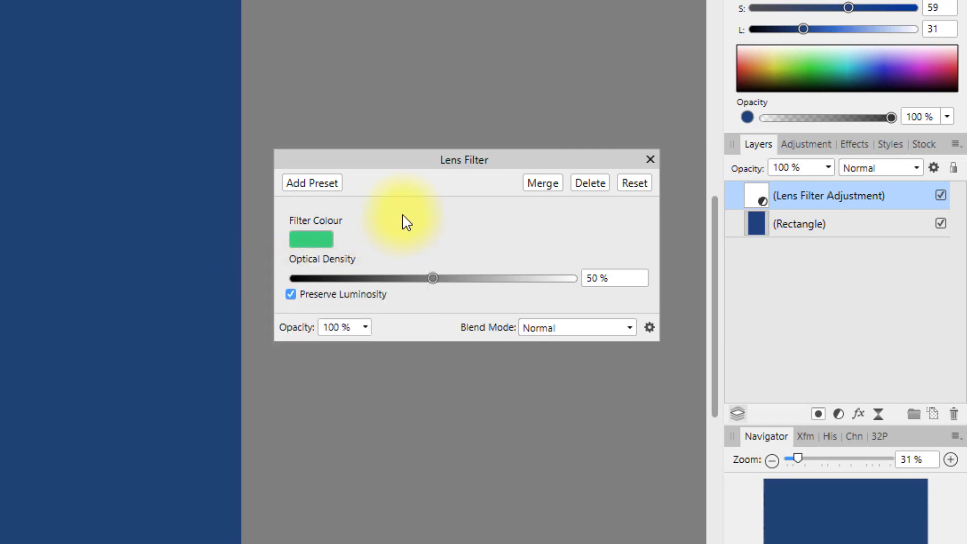
click(652, 160)
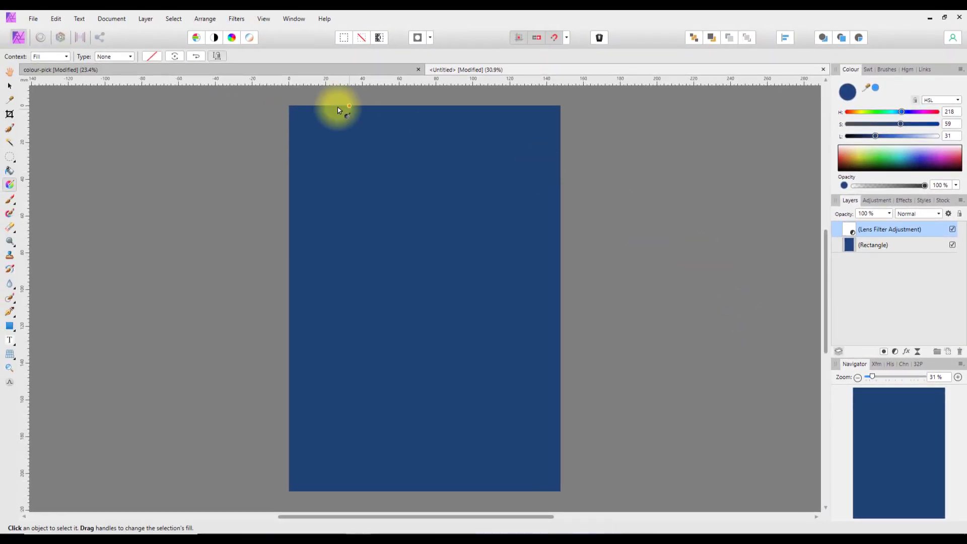
Step: Switch to the colour-pick beach photo and add a Gradient Map adjustment
click(304, 68)
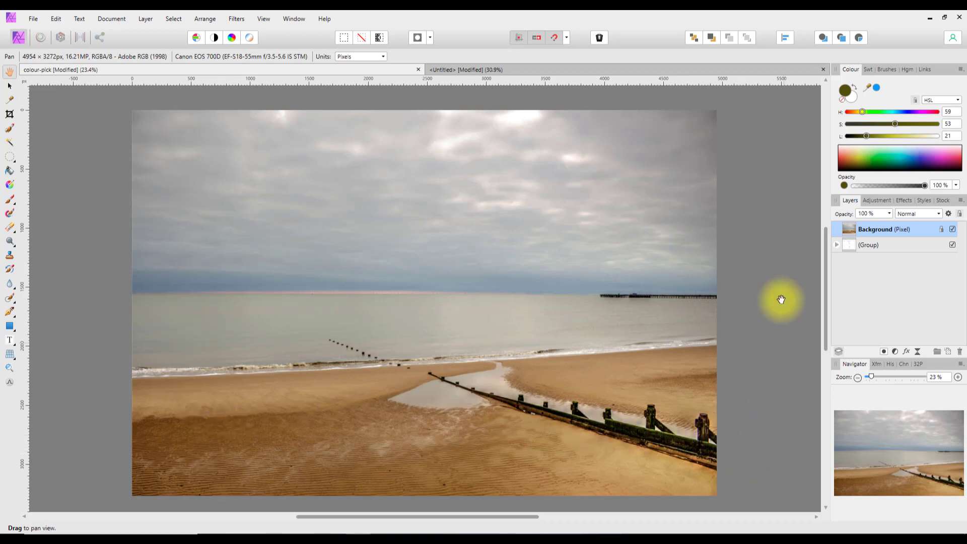
click(896, 351)
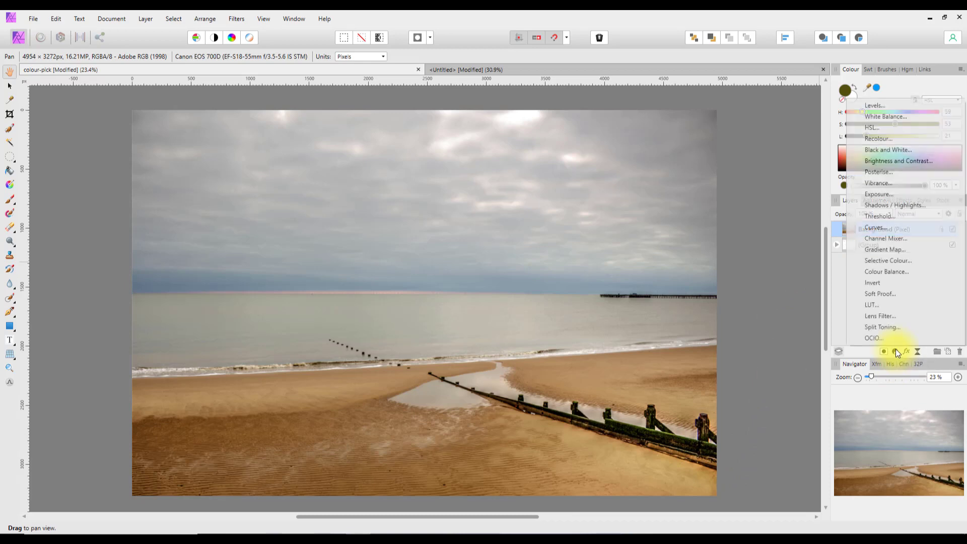
click(886, 250)
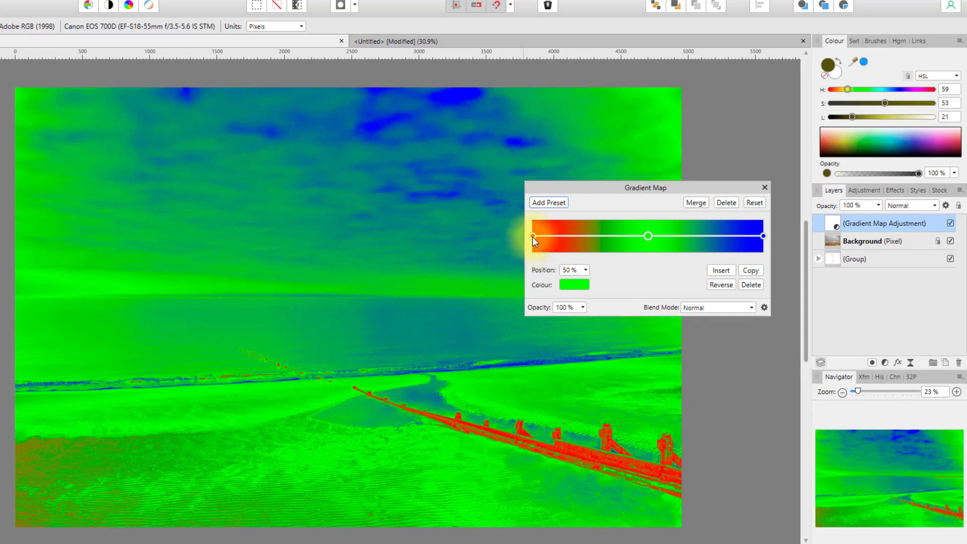
Step: Change the gradient map's red stop at 0% to black
click(533, 234)
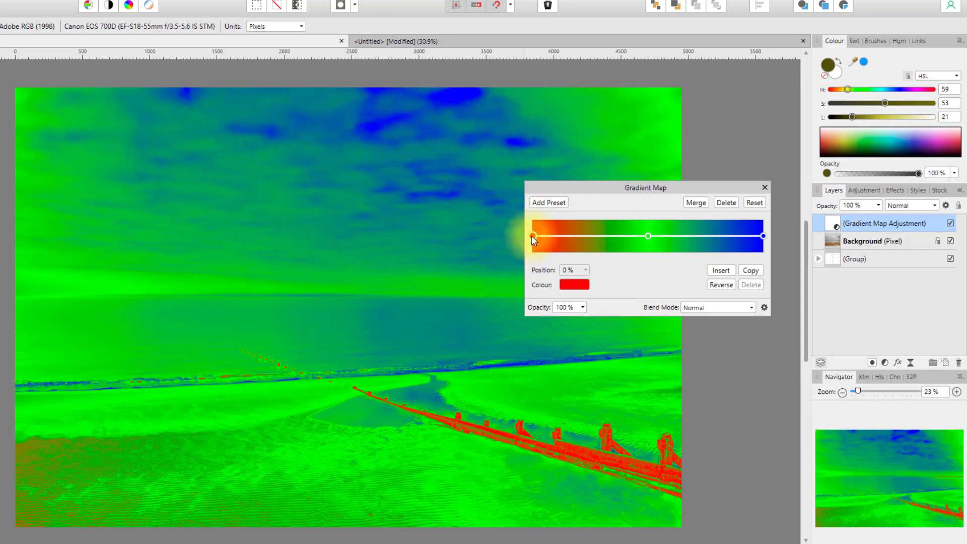
click(576, 285)
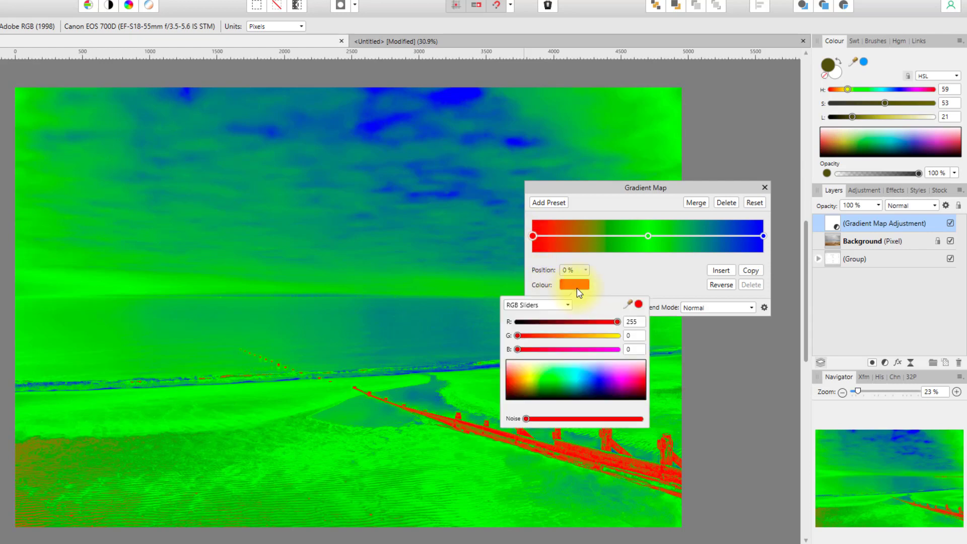
drag(529, 393, 506, 402)
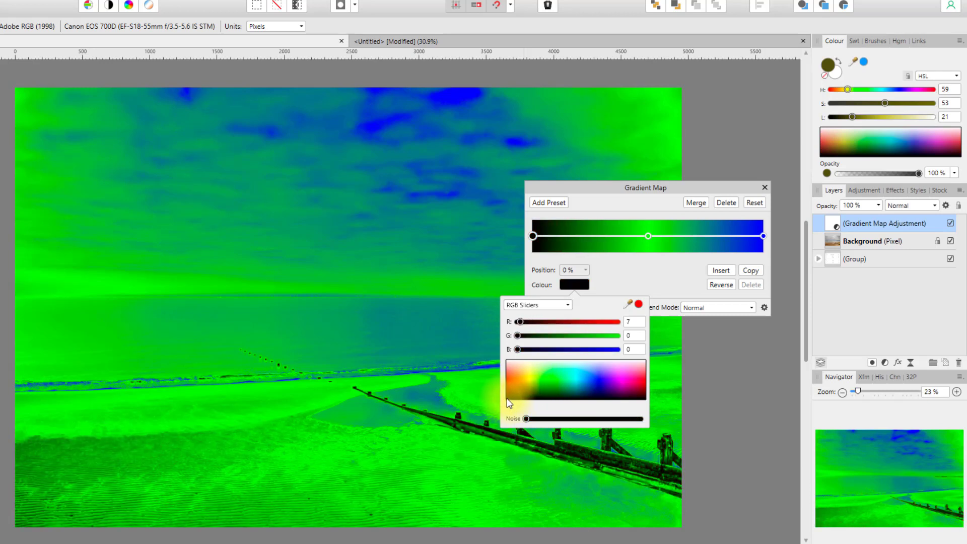
drag(515, 389, 505, 400)
click(636, 278)
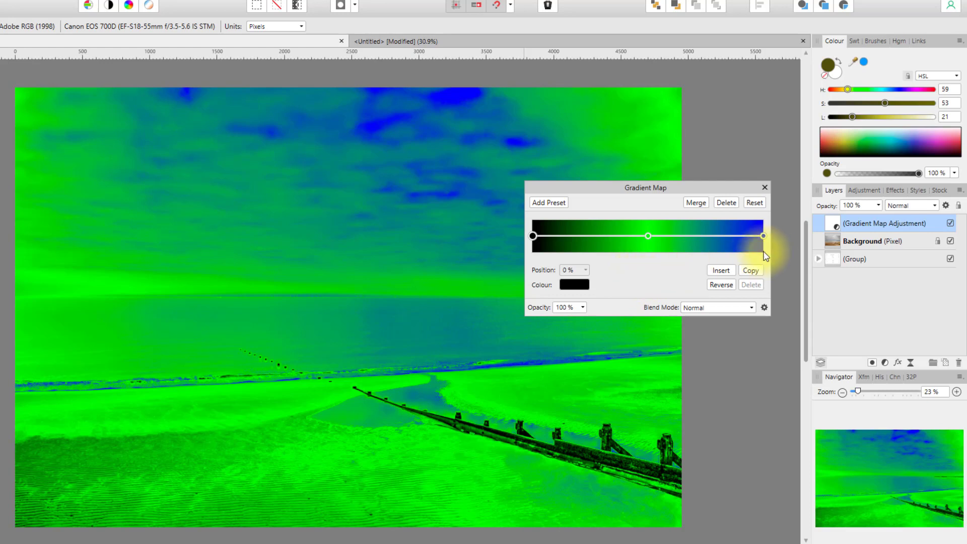
Step: Change the gradient map's blue stop at 100% to white, RGB 255, 255, 255
click(763, 236)
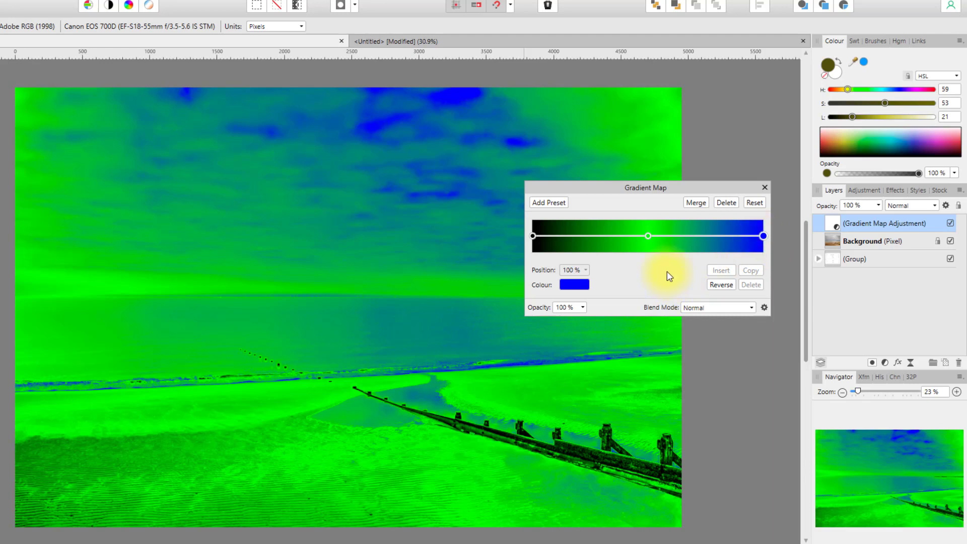
click(569, 287)
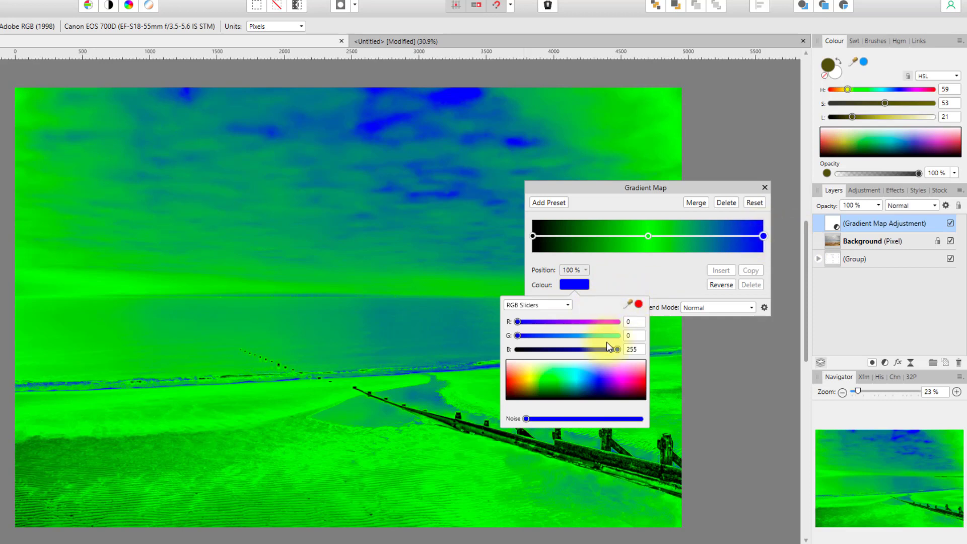
click(507, 363)
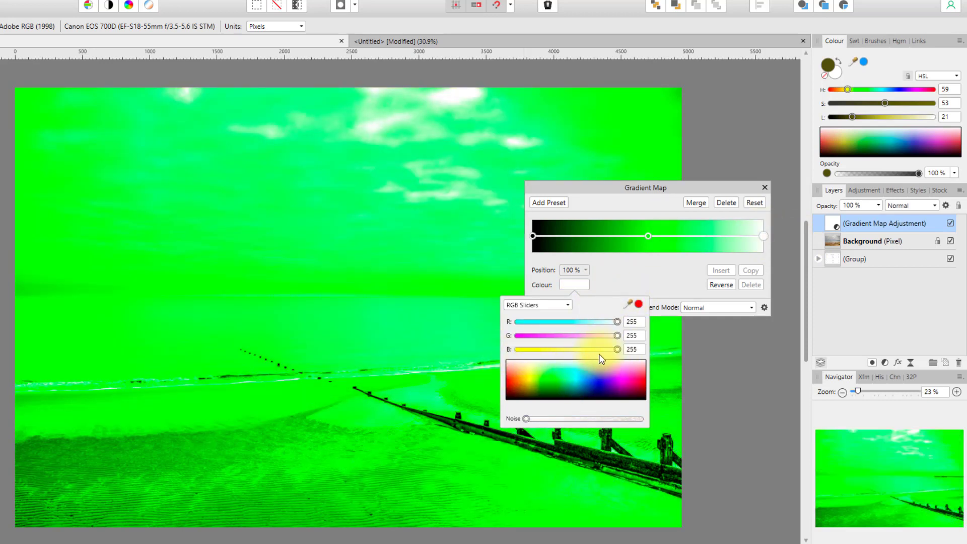
click(631, 322)
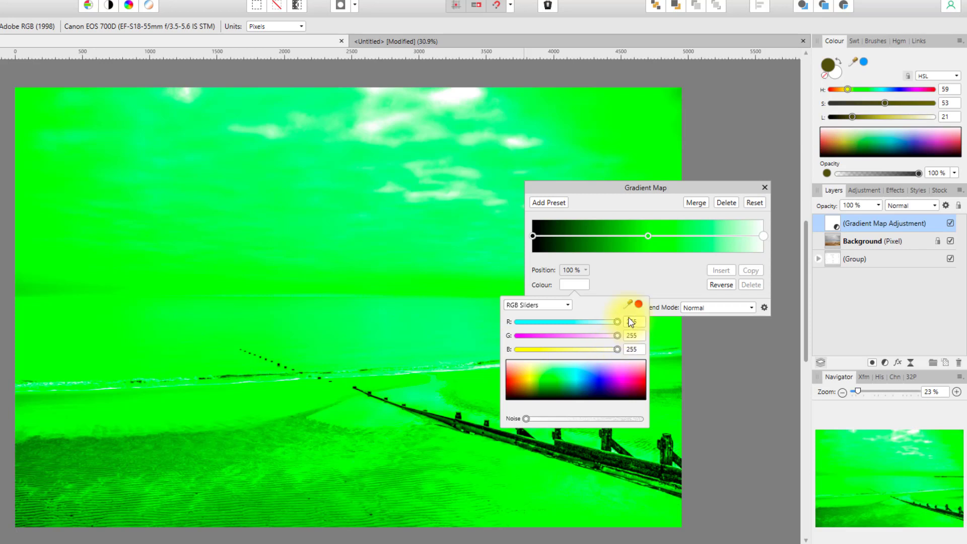
click(635, 271)
Step: Change the gradient map's green stop at 50% to an olive green, RGB 95, 124, 0
click(649, 236)
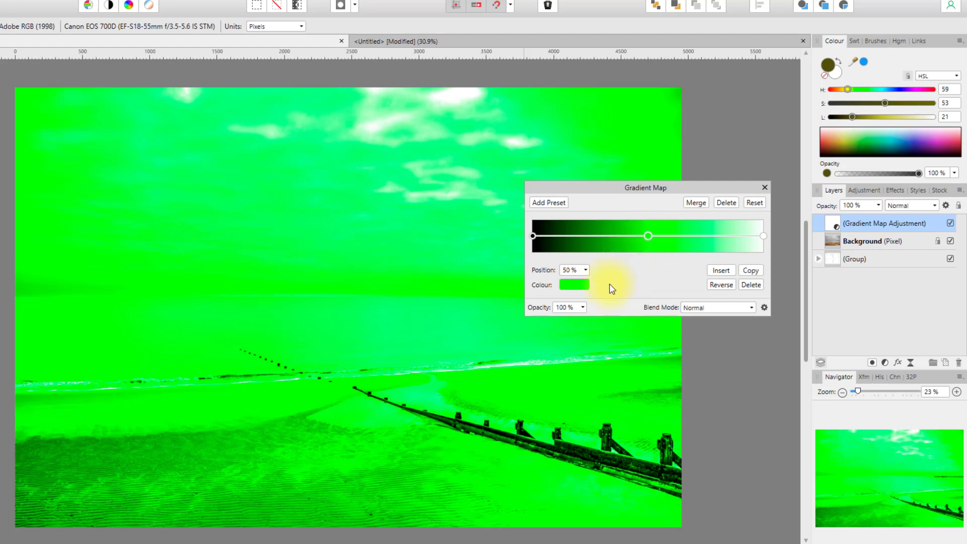
click(586, 284)
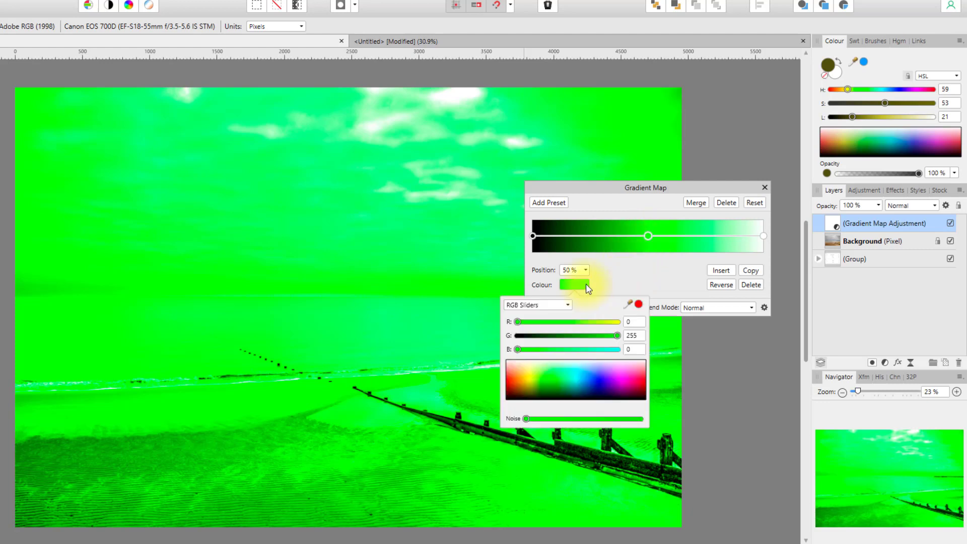
click(531, 390)
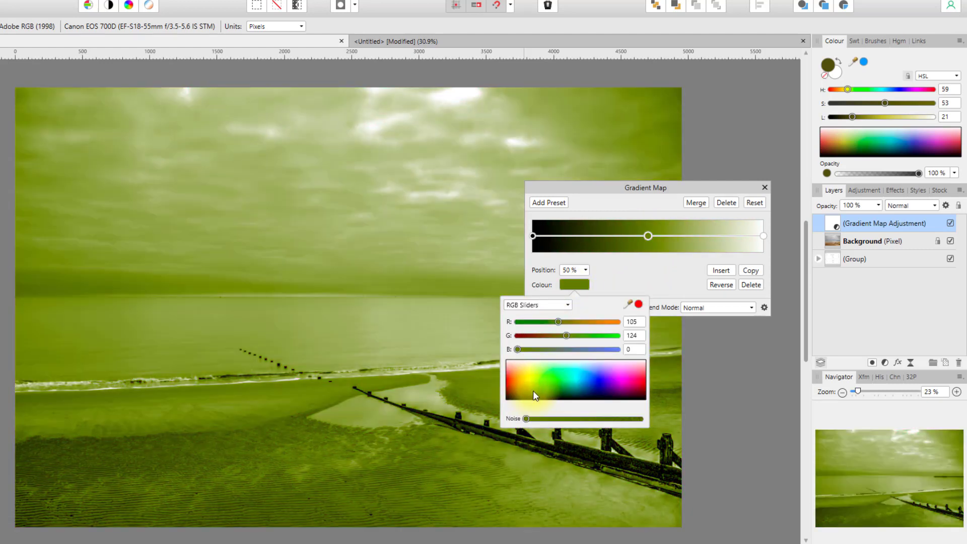
drag(533, 391, 536, 391)
click(652, 274)
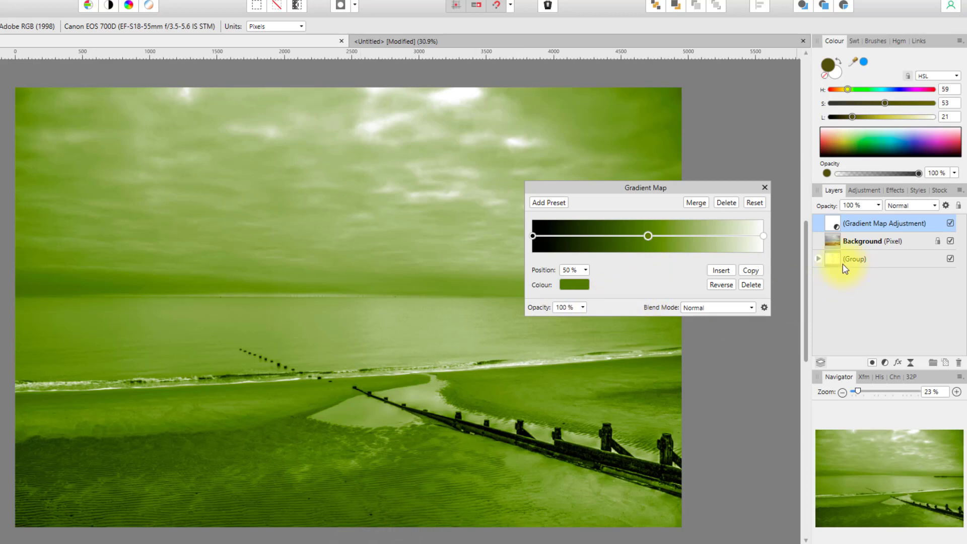
Step: Move the Group layer with the colour notes to the top of the layer stack and set the 50% stop's colour to RGB 80, 79, 0
drag(834, 266, 835, 207)
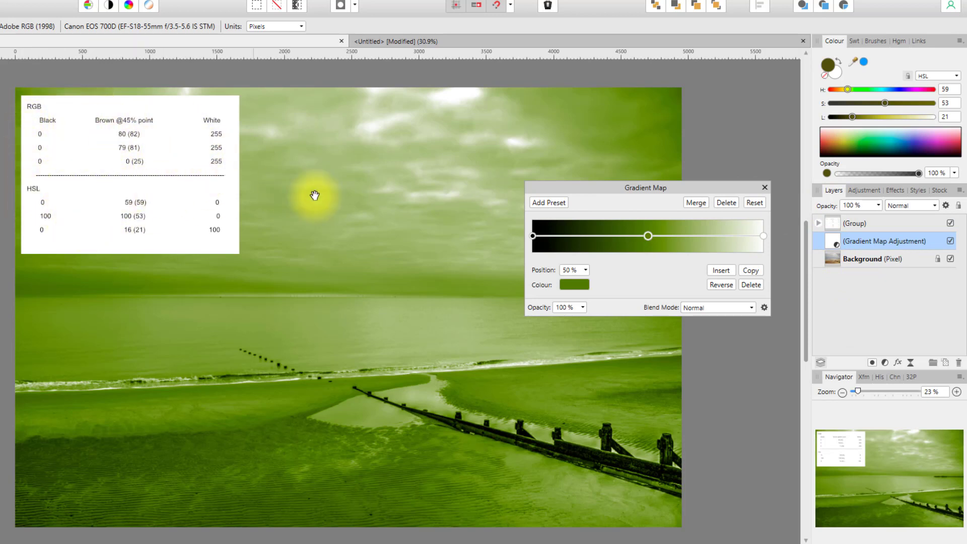
click(585, 285)
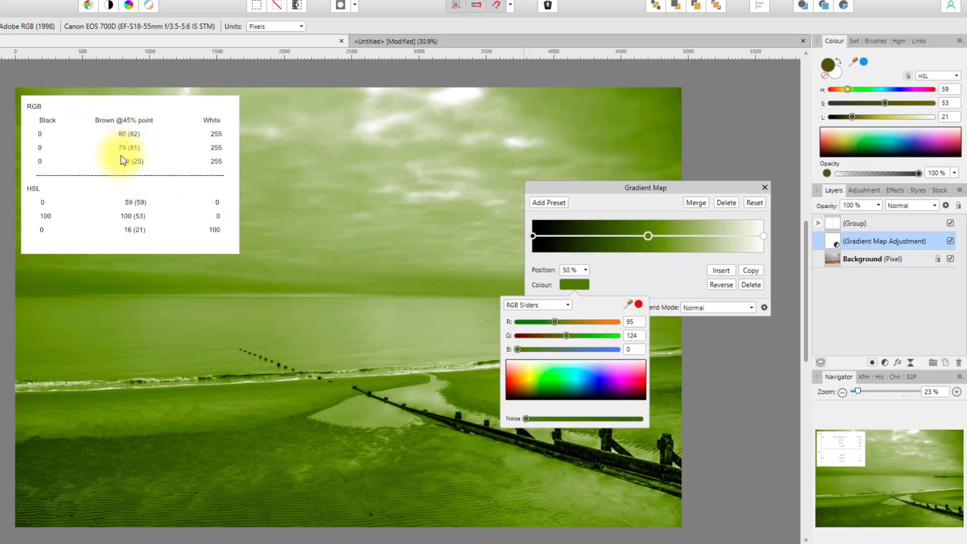
click(636, 323)
text(8)
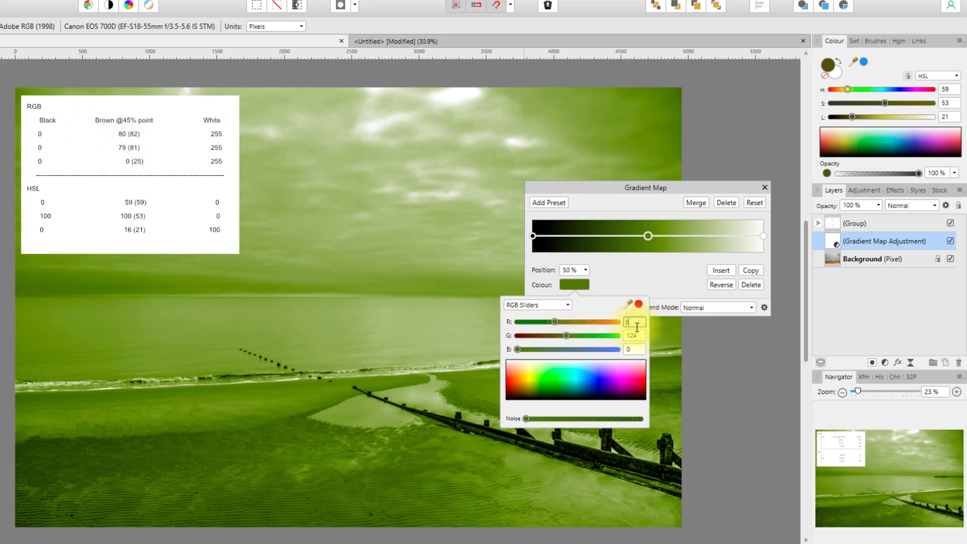
text(0)
key(Tab)
text(7)
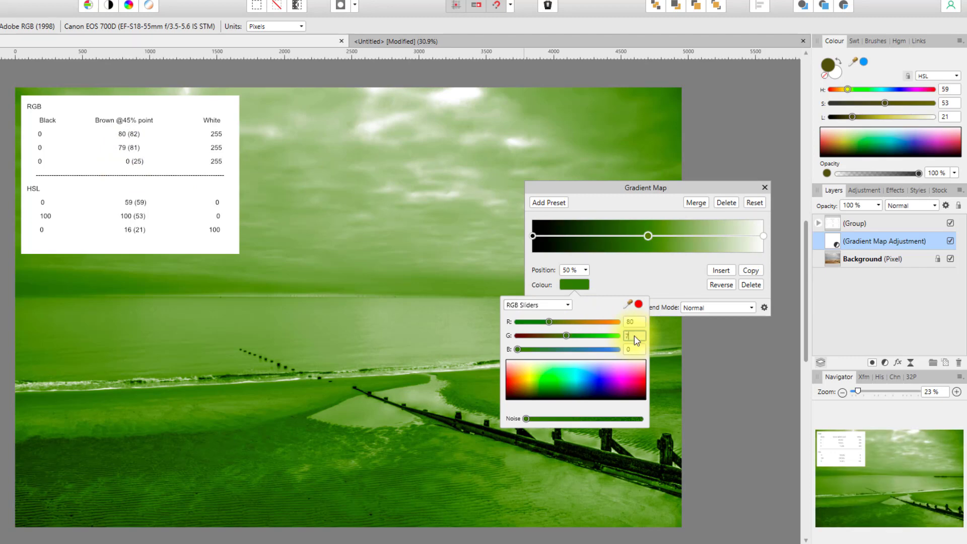
text(9)
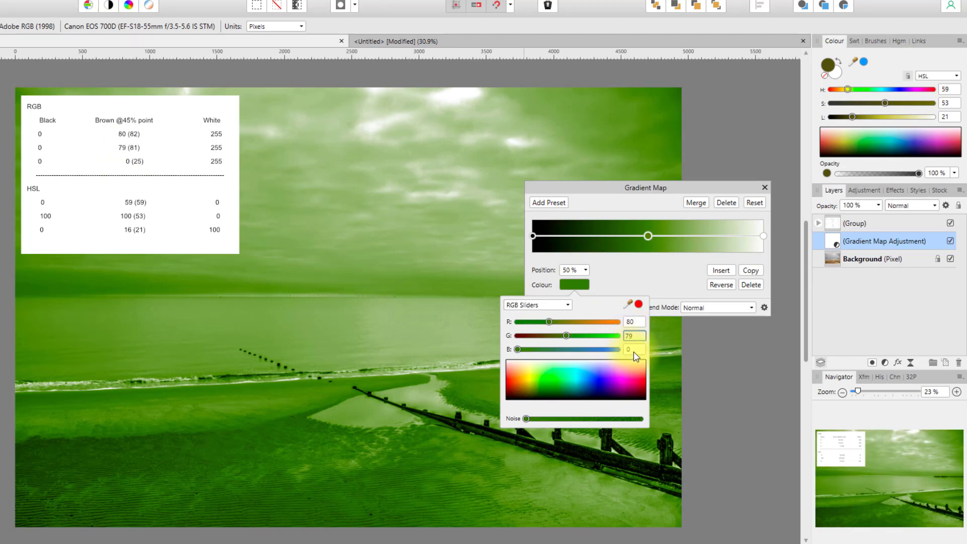
click(635, 351)
key(Return)
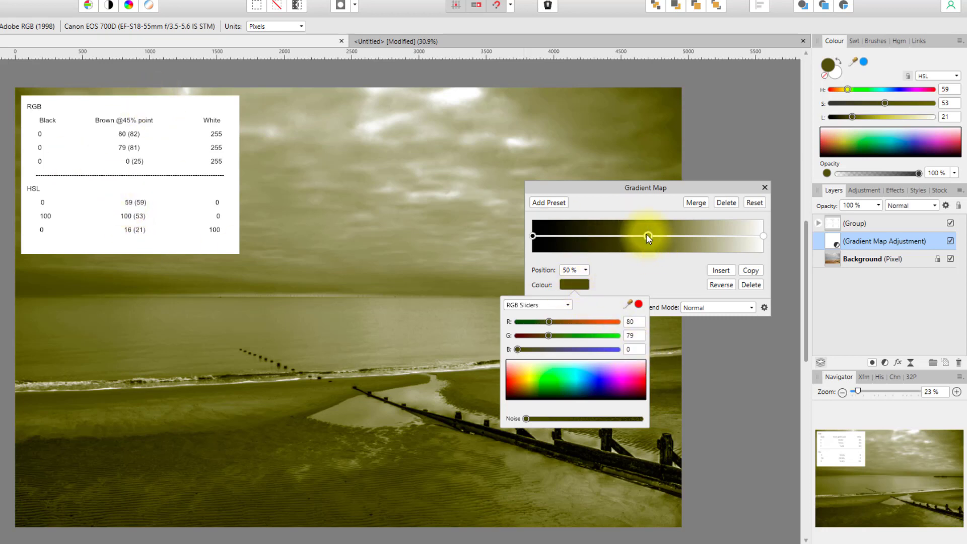
click(638, 270)
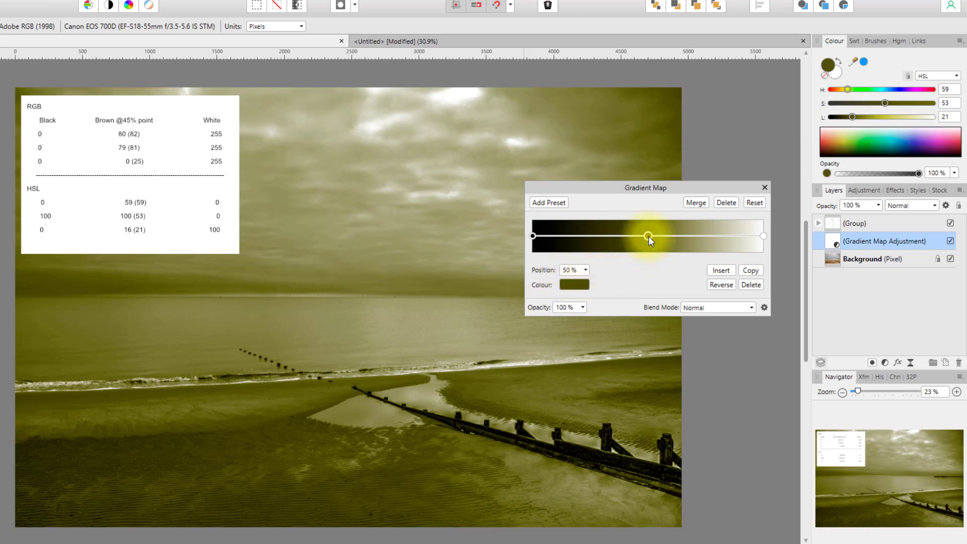
Step: Move the gradient map's middle stop to 45% and change its colour picker to HSL Sliders
drag(649, 236, 643, 237)
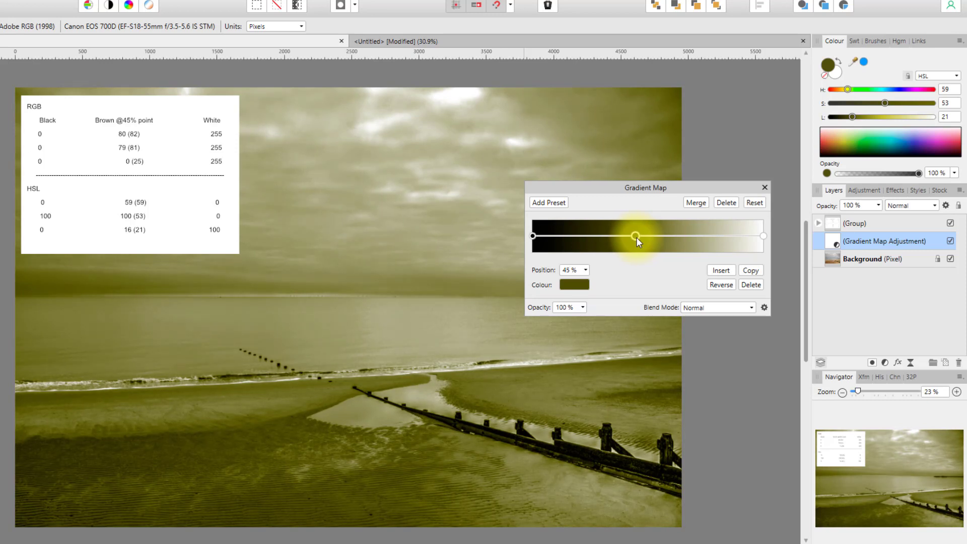
click(583, 291)
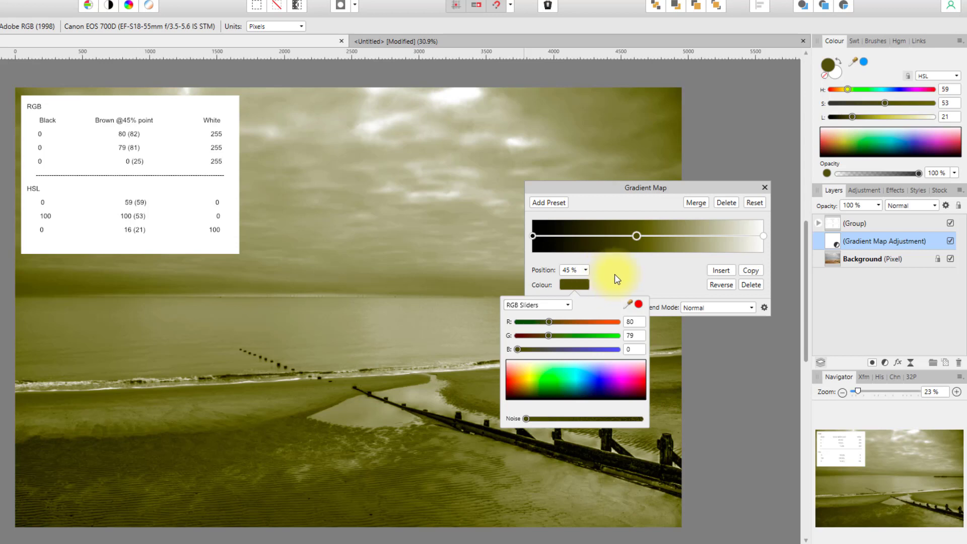
click(569, 308)
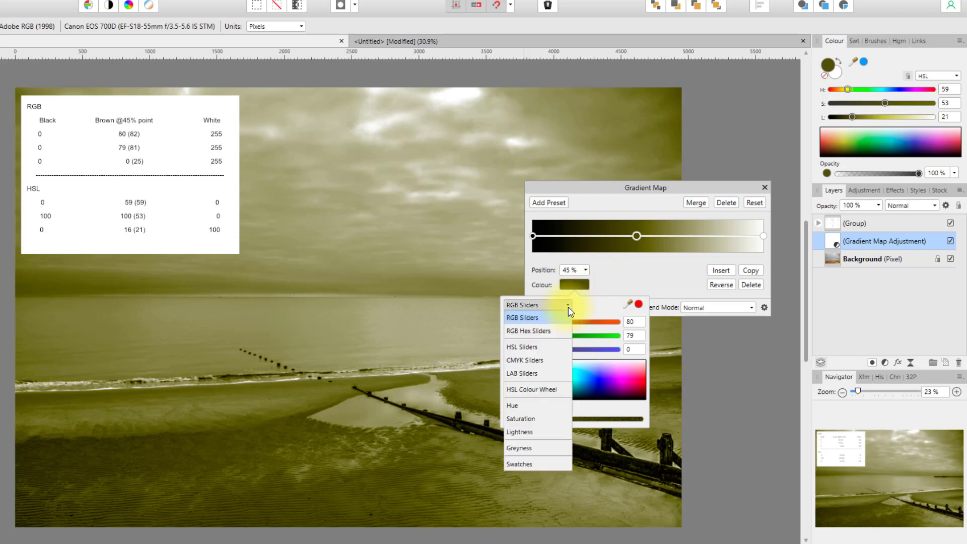
click(533, 351)
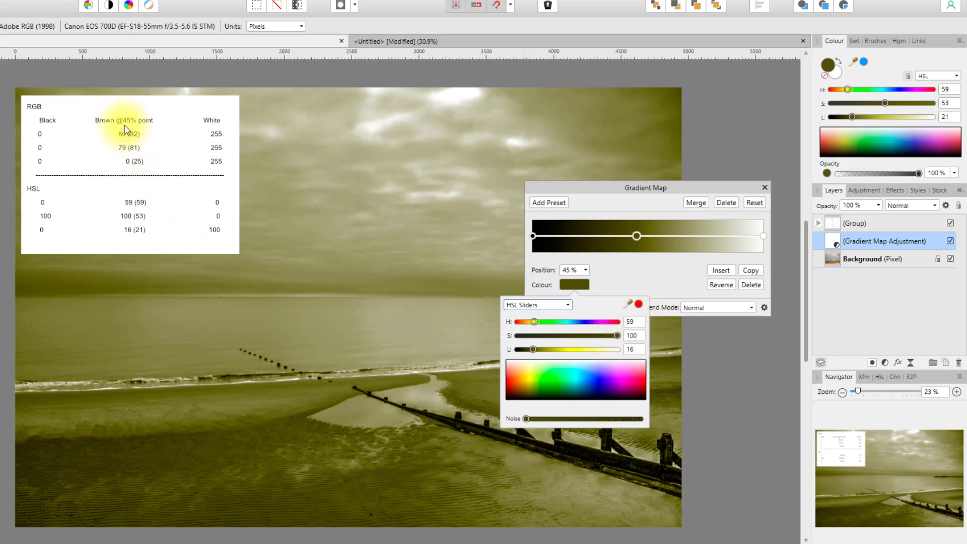
click(631, 281)
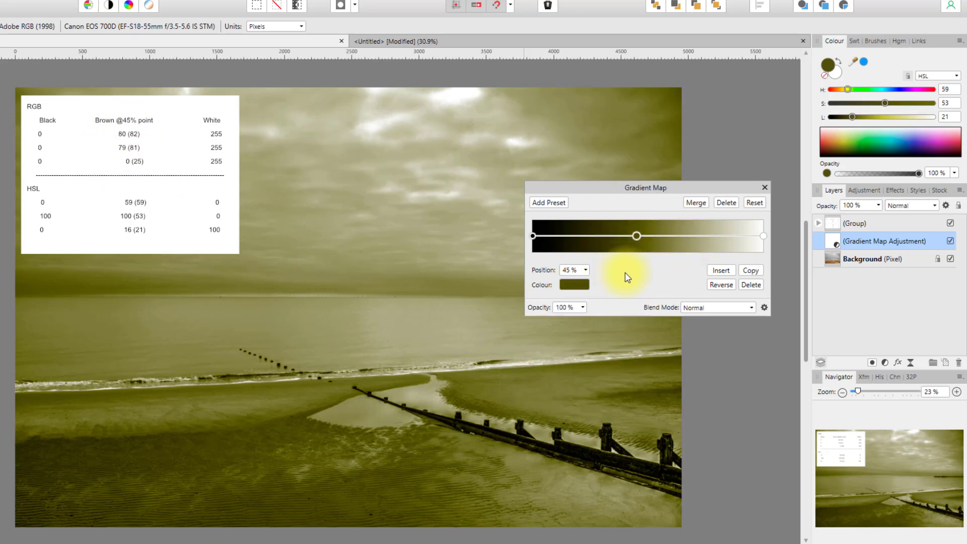
Step: Set the 45% stop's saturation to 53 and its lightness to 21
click(580, 289)
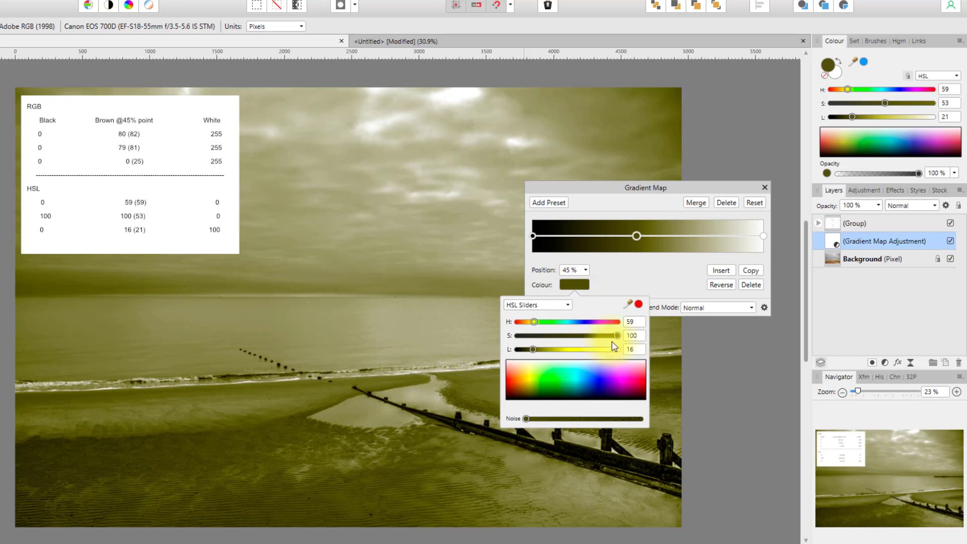
mouse_move(618, 338)
mouse_down()
mouse_move(547, 338)
mouse_move(602, 337)
mouse_up()
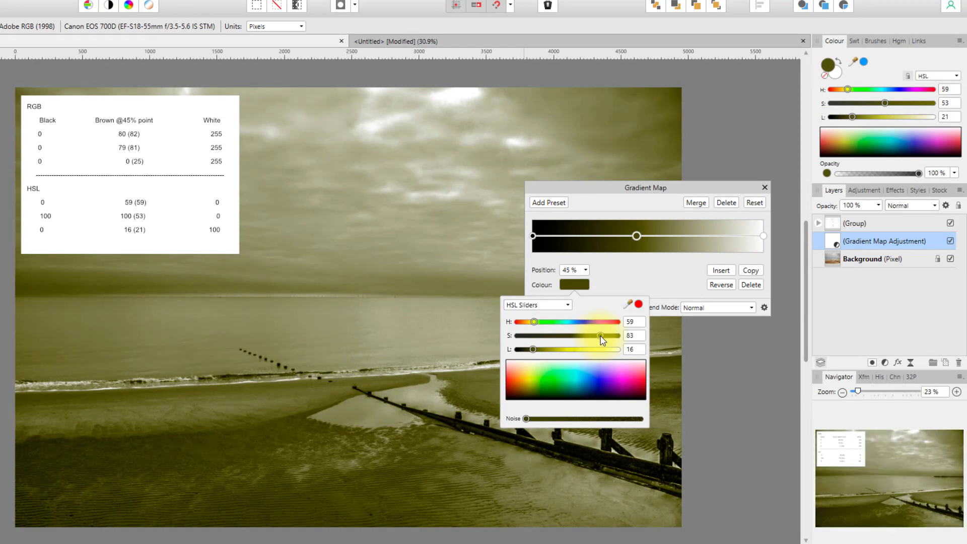
mouse_move(540, 348)
mouse_down()
mouse_move(559, 350)
mouse_move(521, 350)
mouse_move(540, 352)
mouse_up()
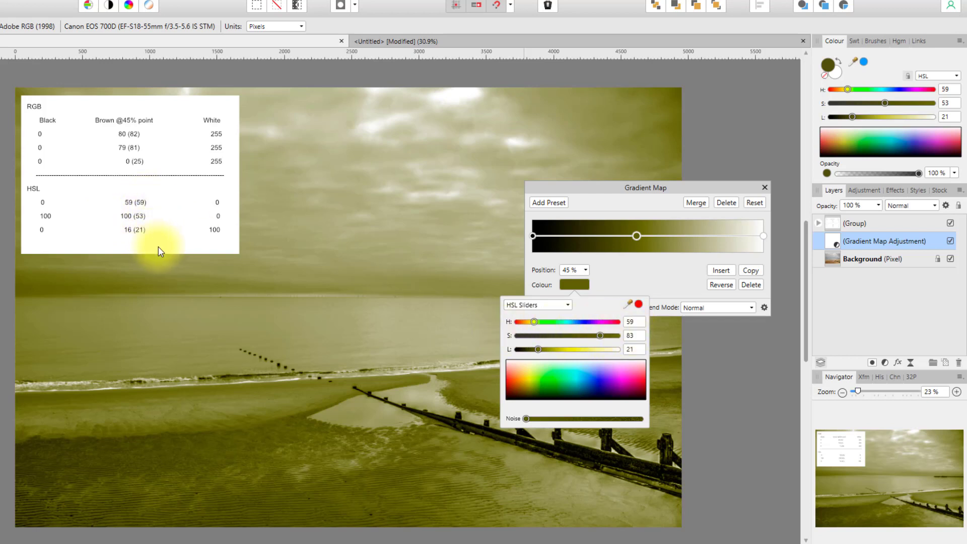
click(634, 348)
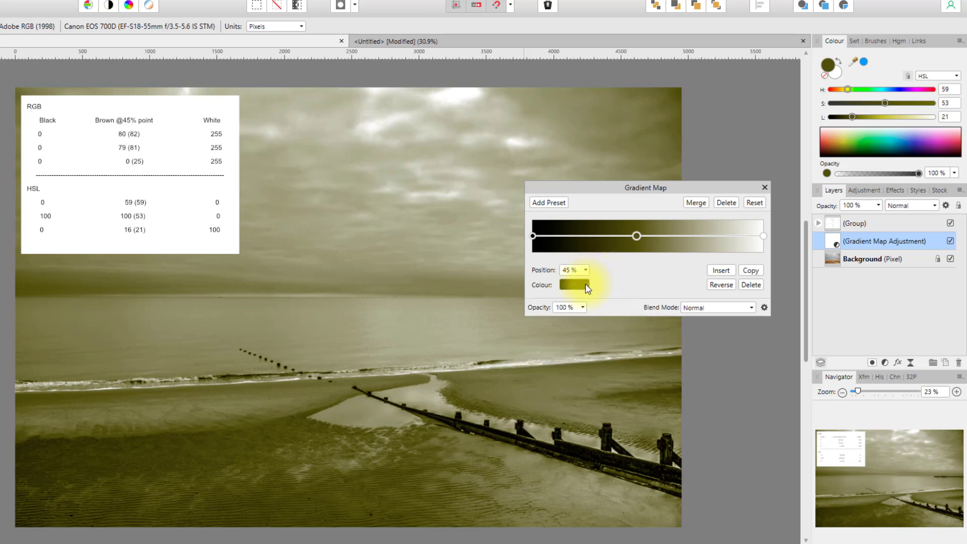
Step: Switch the 45% stop's colour picker to RGB Sliders and compare its values with the brown values in the notes
click(586, 283)
click(568, 306)
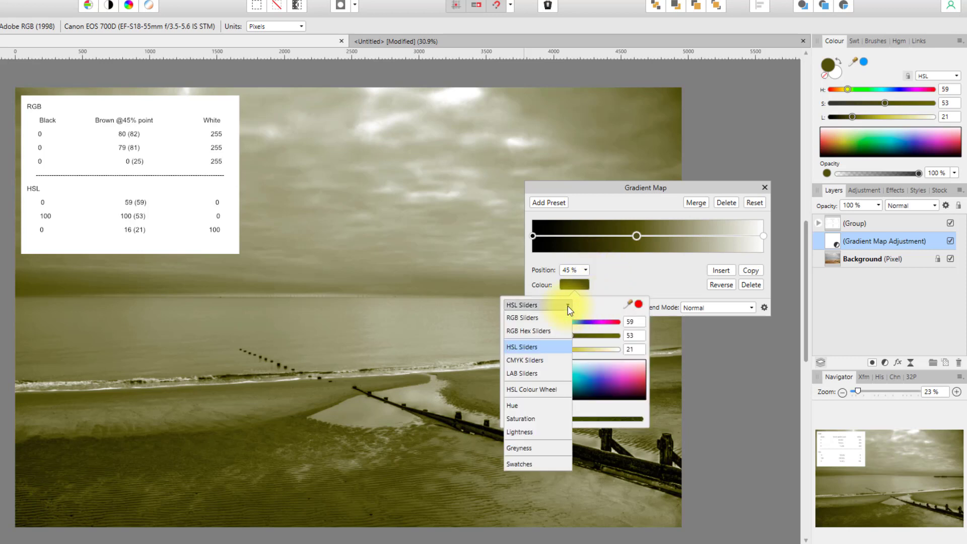
click(521, 319)
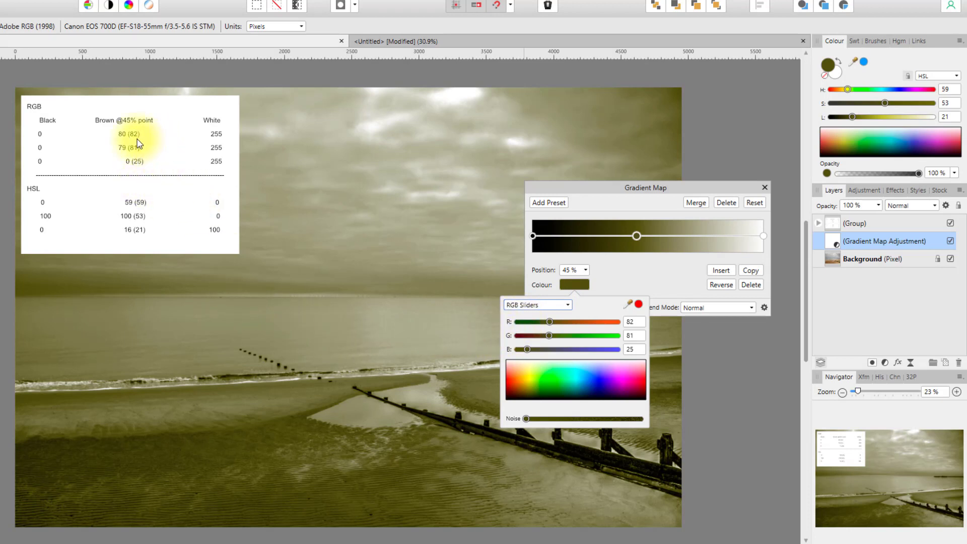
click(651, 274)
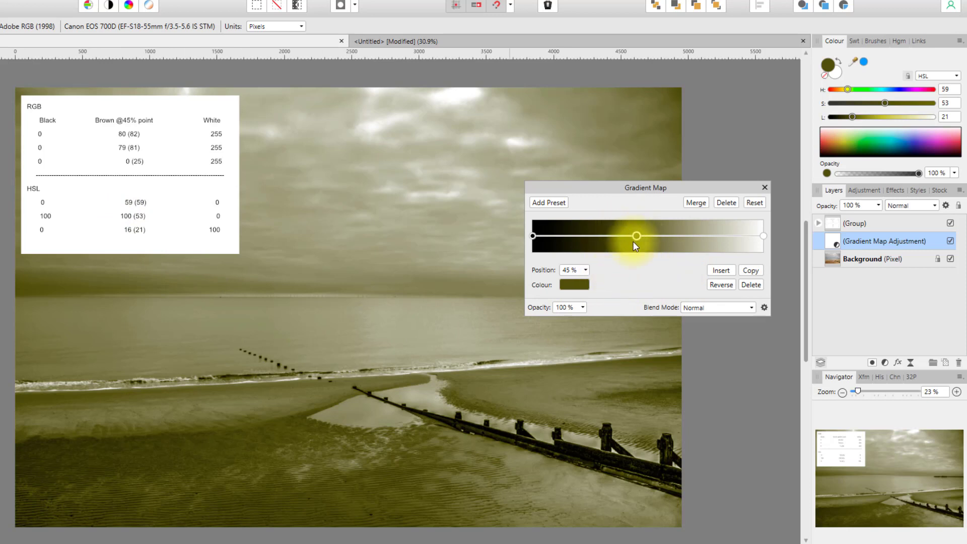
click(585, 287)
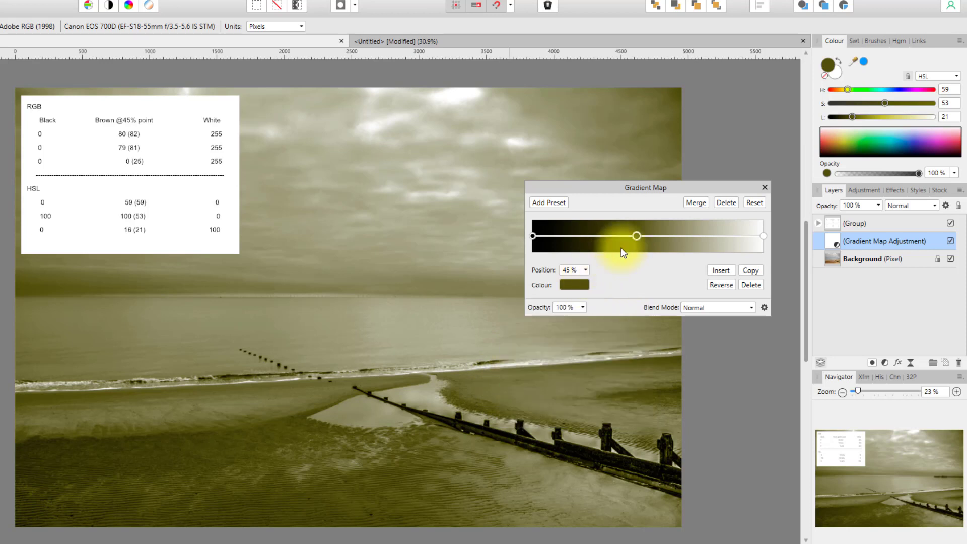
Step: Return the 45% stop's picker to HSL Sliders and set a muted blue with hue 238, saturation 37 and lightness 47
click(582, 288)
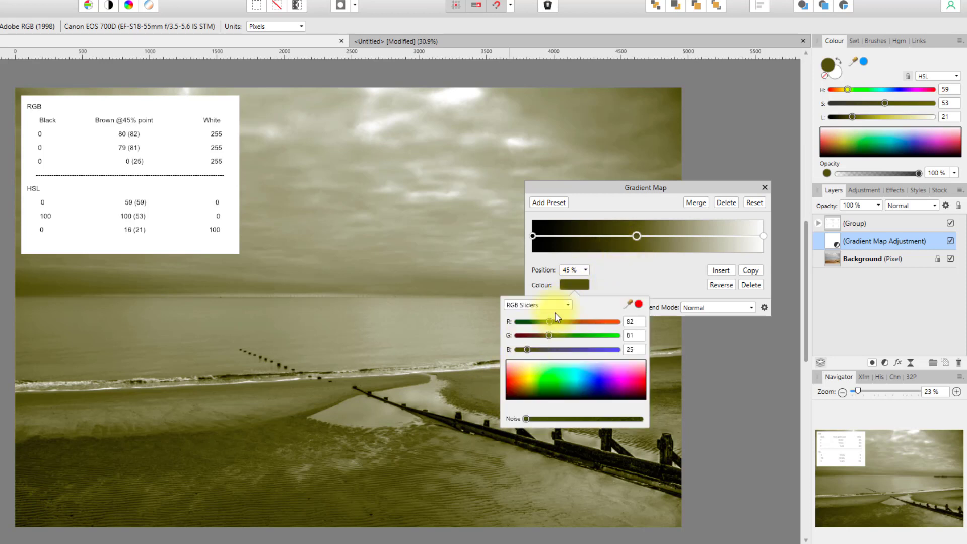
click(569, 305)
click(524, 347)
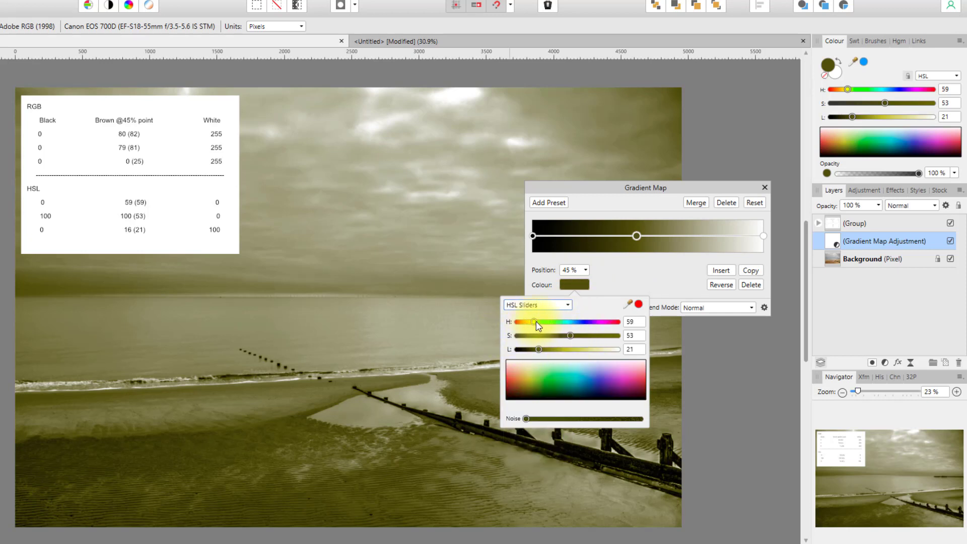
click(584, 323)
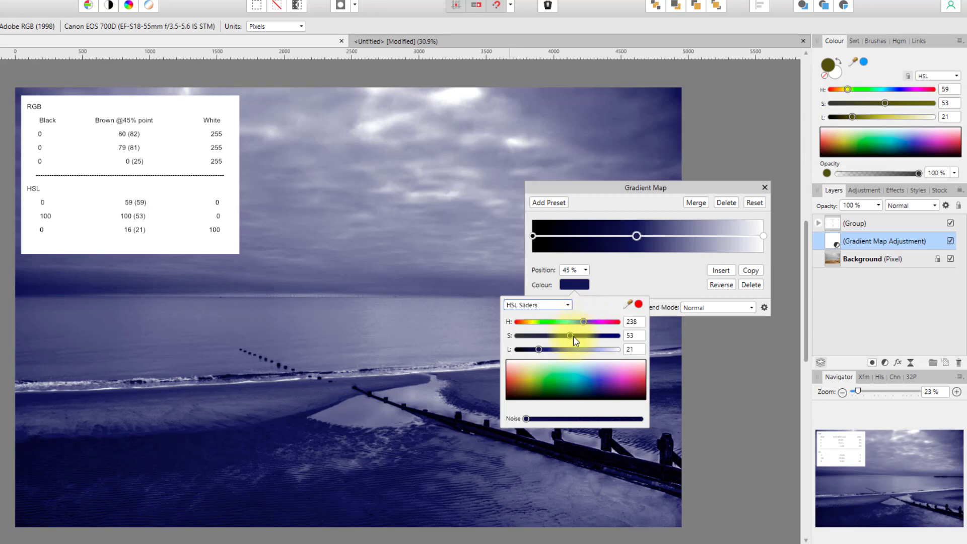
drag(571, 336, 567, 356)
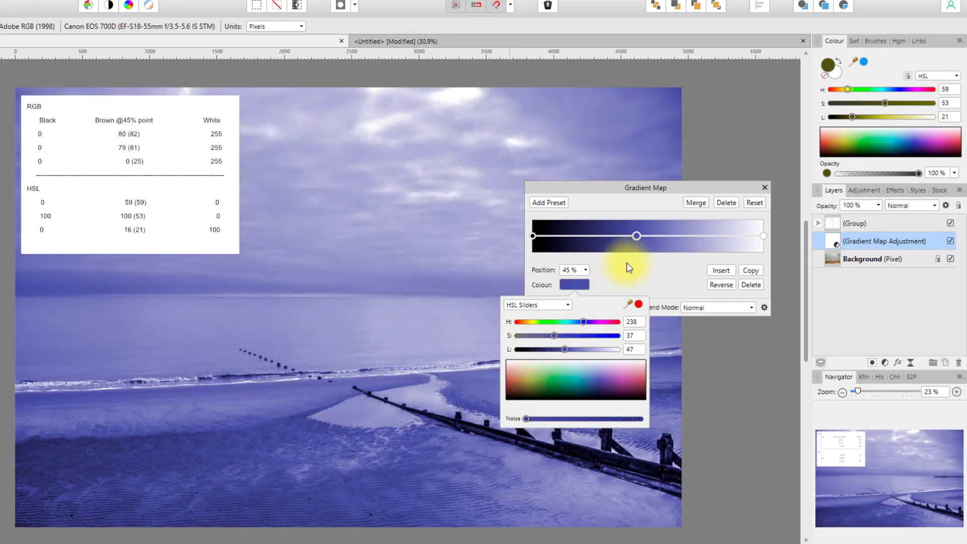
Step: Switch the 45% stop's picker to RGB Sliders and choose a bright blue, RGB 0, 93, 240, from the colour spectrum
click(582, 285)
click(563, 305)
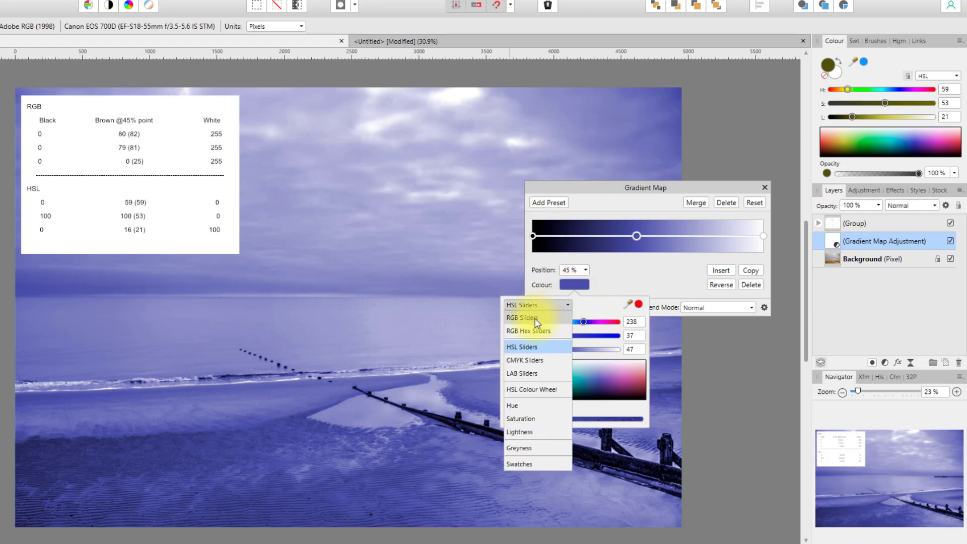
click(563, 313)
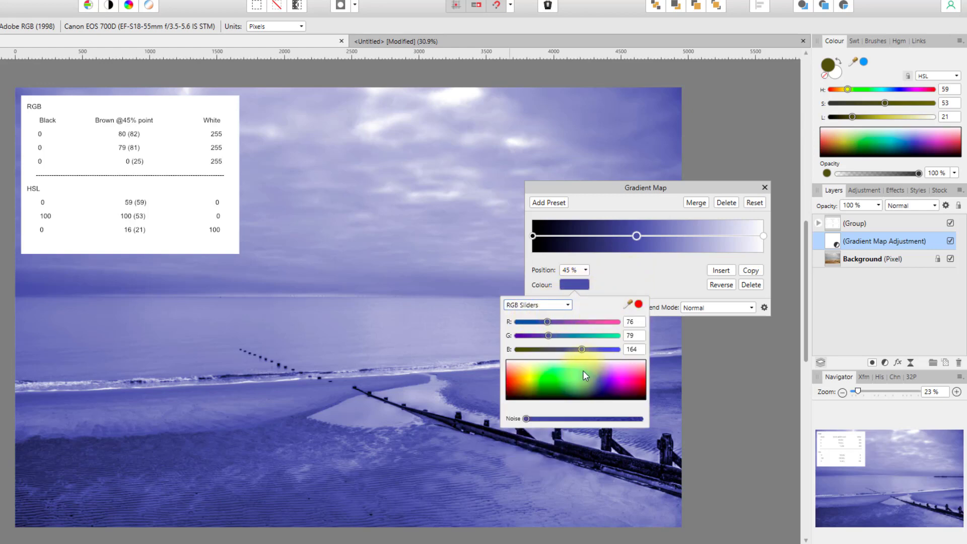
click(577, 387)
drag(576, 385, 589, 381)
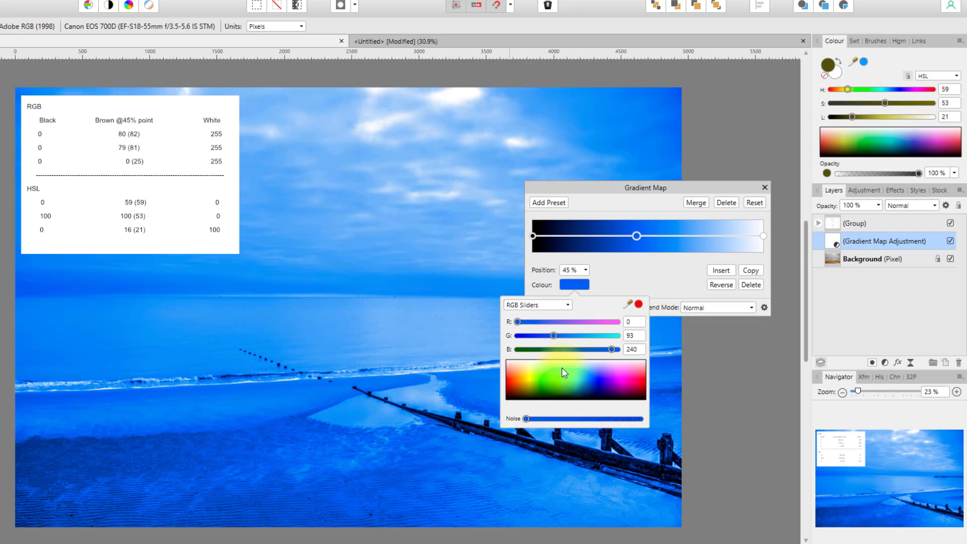
Step: Set the 45% stop's colour to RGB 26, 94, 240 and dismiss its colour picker
drag(562, 334, 528, 325)
click(622, 275)
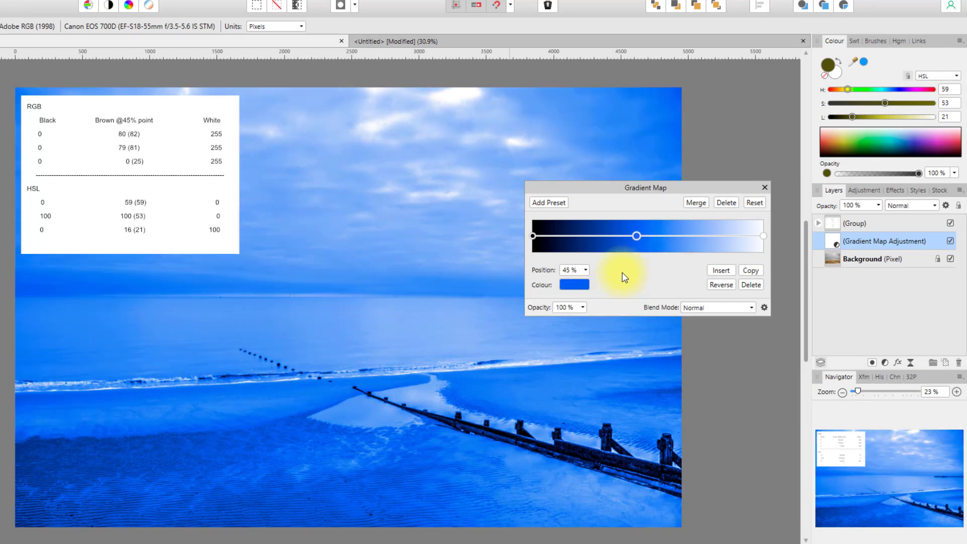
Step: Switch the 45% stop's picker to HSL Colour Wheel, choose a green with hue 108, saturation 42 and lightness 57, and close the Gradient Map settings
click(578, 283)
click(564, 305)
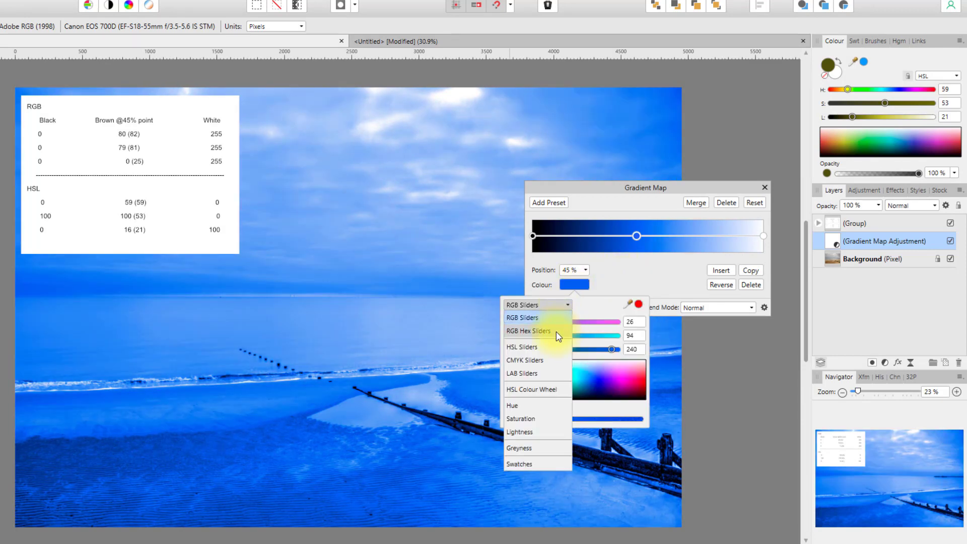
click(528, 388)
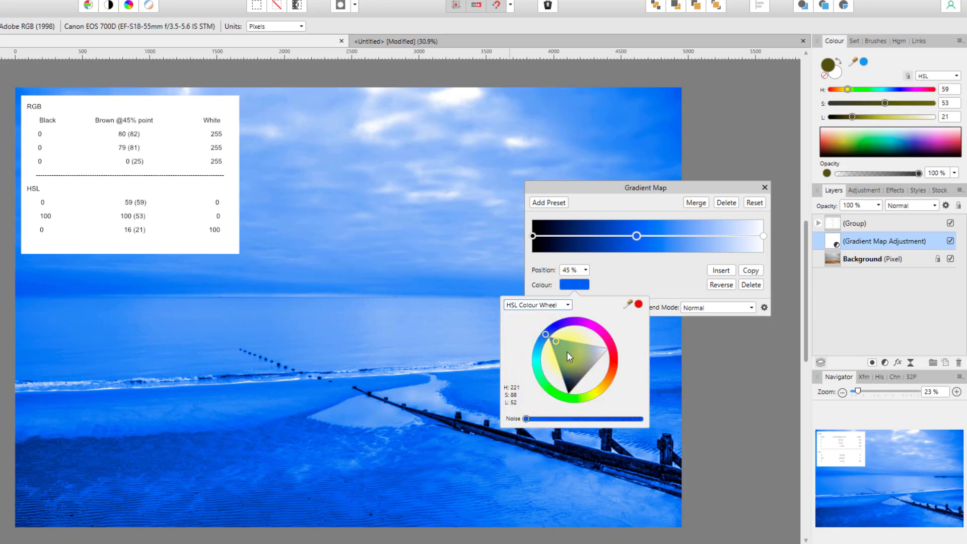
drag(544, 336, 571, 359)
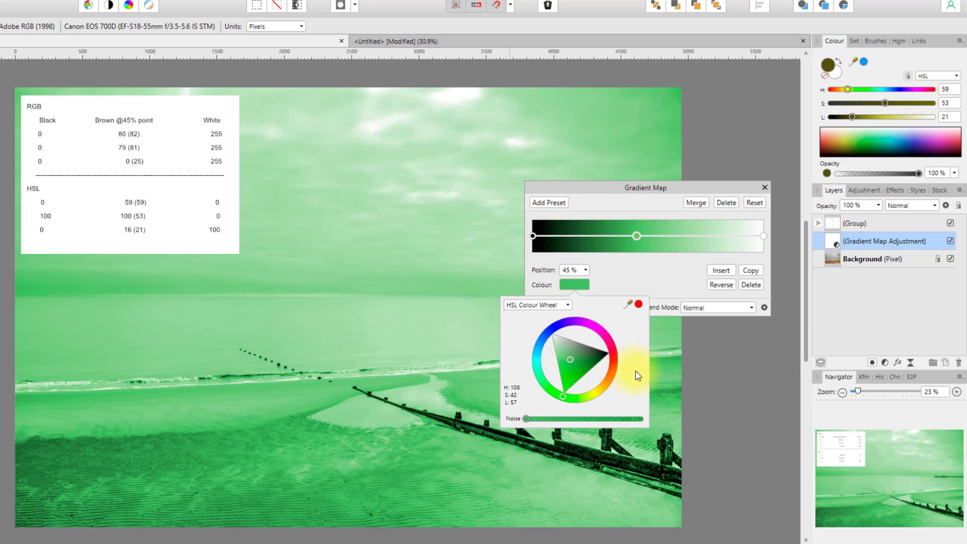
click(765, 189)
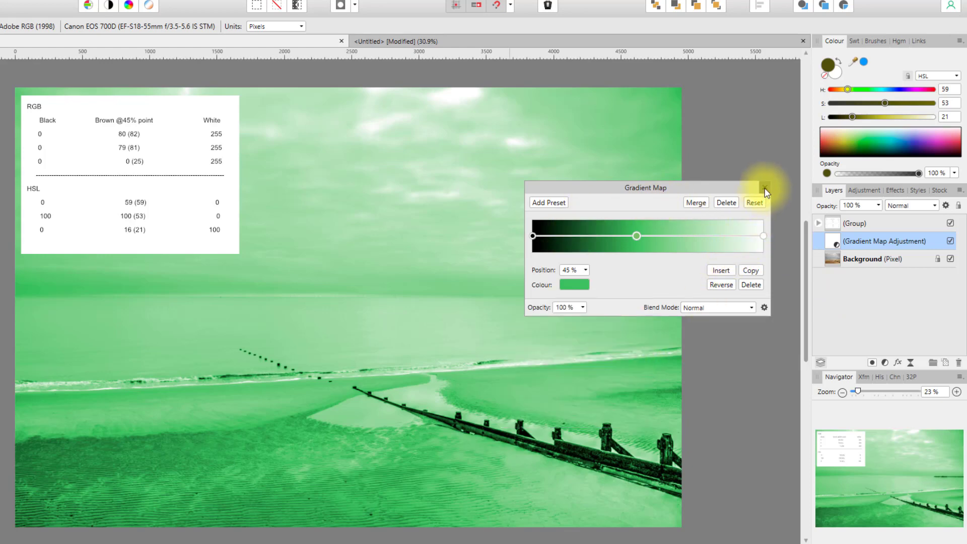
click(765, 189)
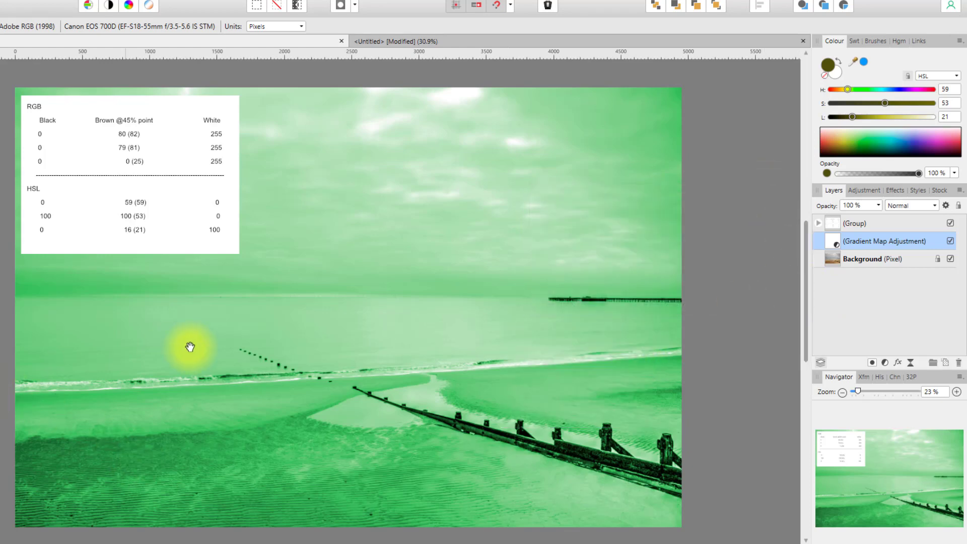